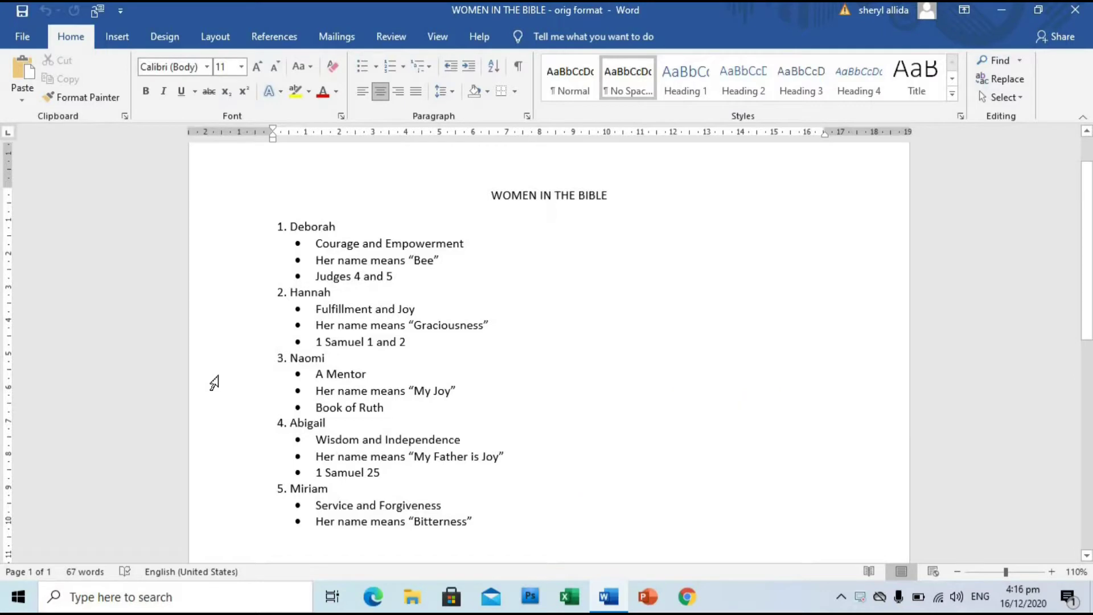
Step: Style Deborah, Hannah, Naomi, Abigail and Miriam as Heading 1, then view the page at 100%
{"action": "left_click", "coordinate": [581, 237]}
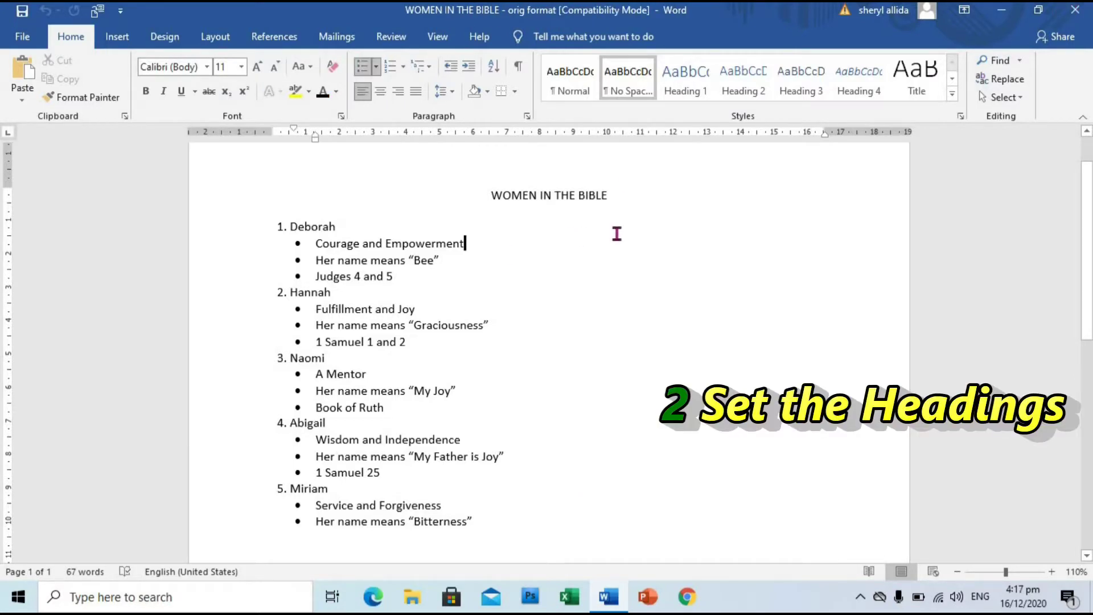
{"action": "left_click_drag", "start_coordinate": [340, 226], "coordinate": [293, 226]}
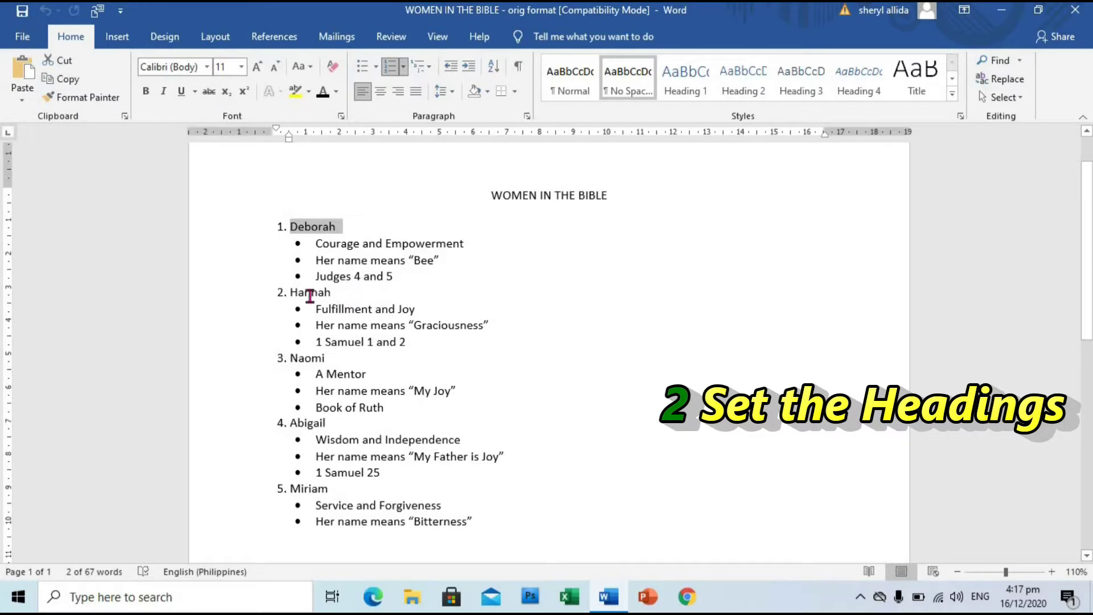
{"action": "left_click_drag", "start_coordinate": [289, 293], "coordinate": [335, 293]}
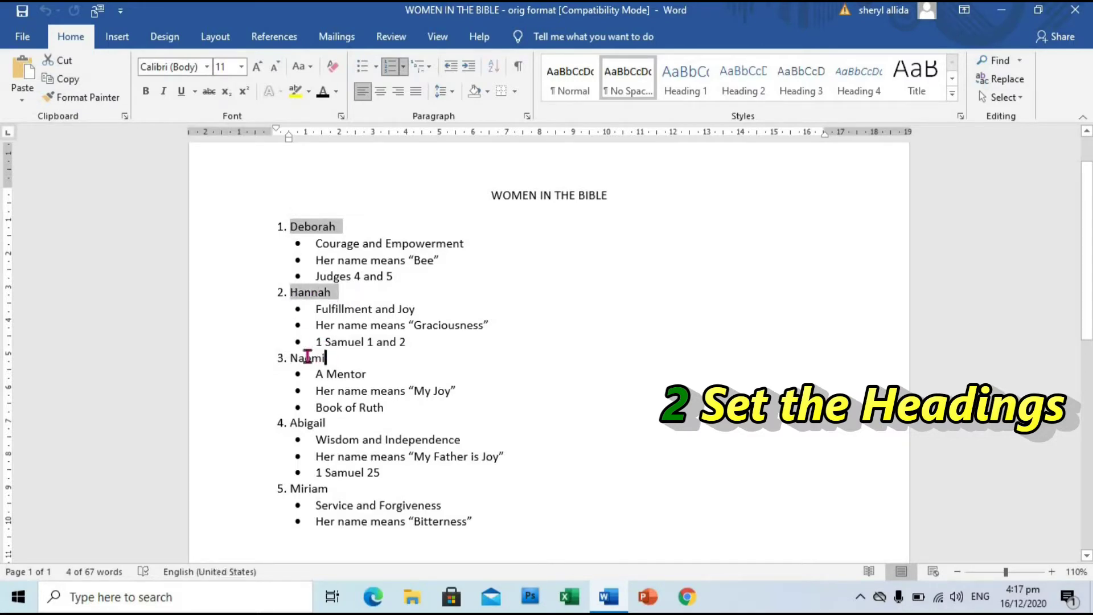
{"action": "left_click_drag", "start_coordinate": [332, 357], "coordinate": [286, 358]}
{"action": "left_click_drag", "start_coordinate": [333, 422], "coordinate": [289, 422]}
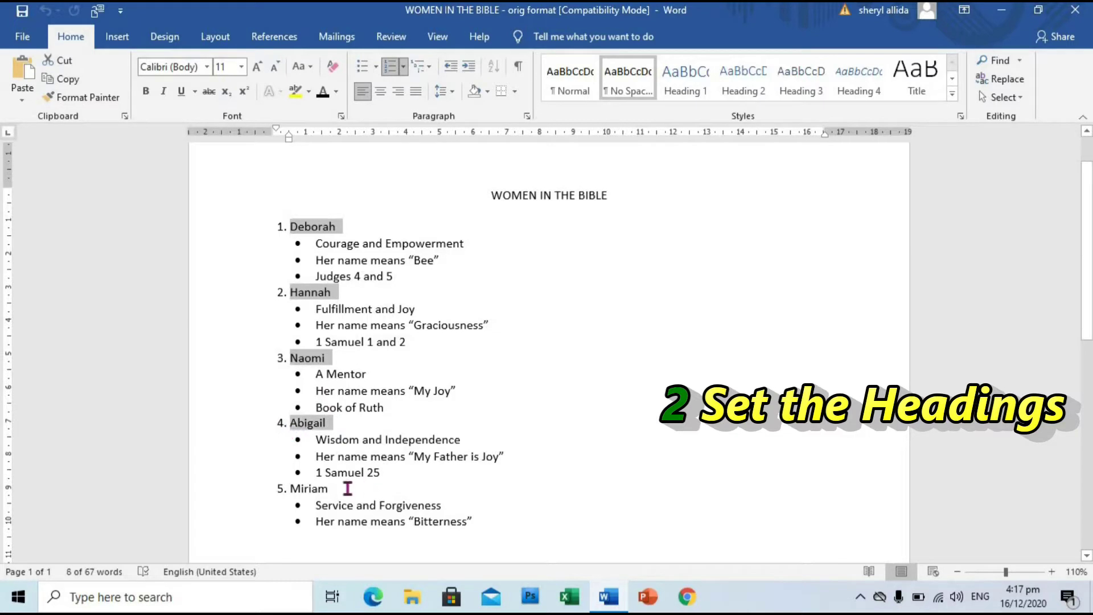
{"action": "left_click_drag", "start_coordinate": [347, 488], "coordinate": [288, 488]}
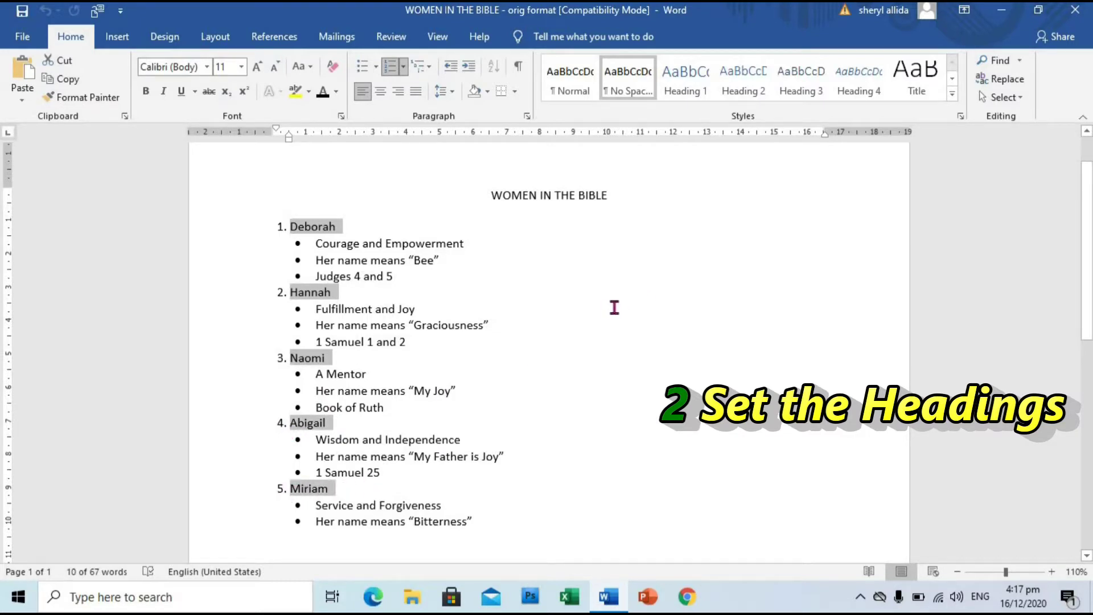
{"action": "left_click", "coordinate": [686, 83]}
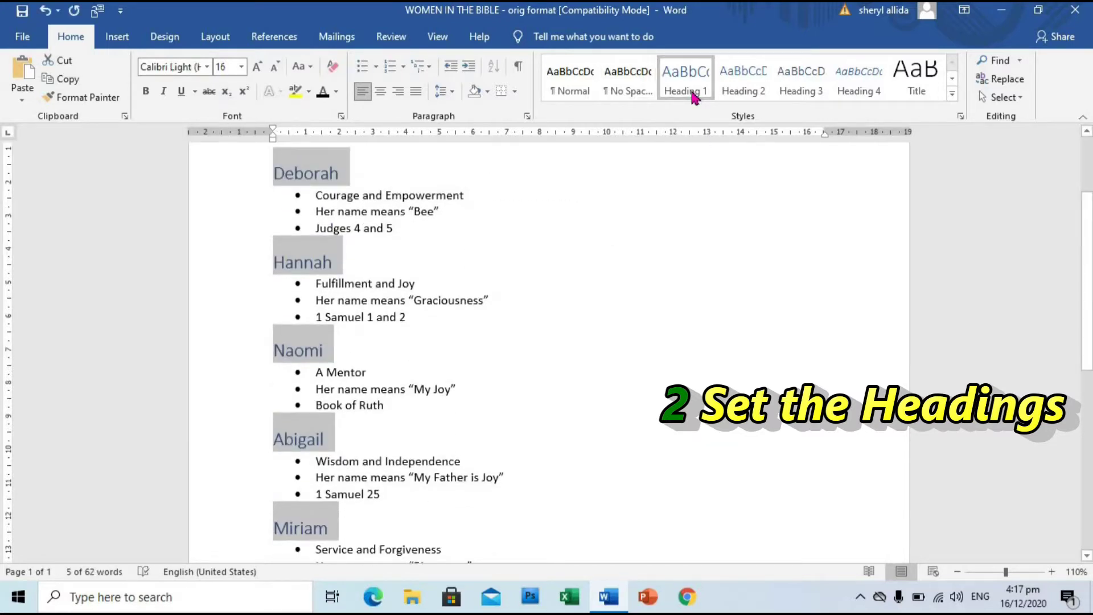
{"action": "mouse_move", "coordinate": [1084, 288]}
{"action": "left_mouse_down"}
{"action": "mouse_move", "coordinate": [1085, 257]}
{"action": "mouse_move", "coordinate": [1085, 282]}
{"action": "left_mouse_up"}
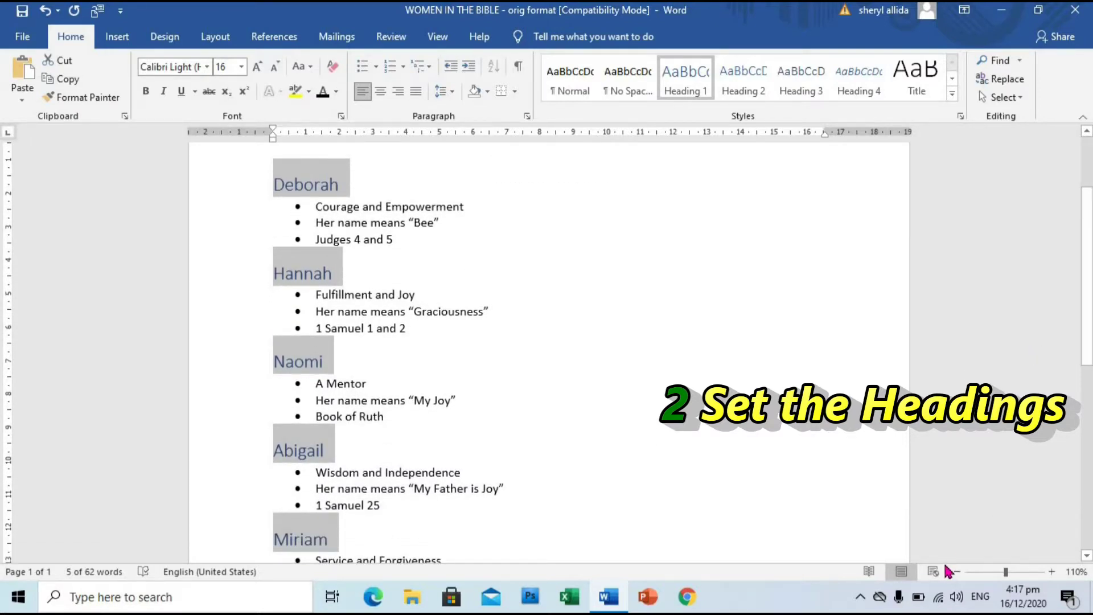
{"action": "left_click", "coordinate": [956, 571]}
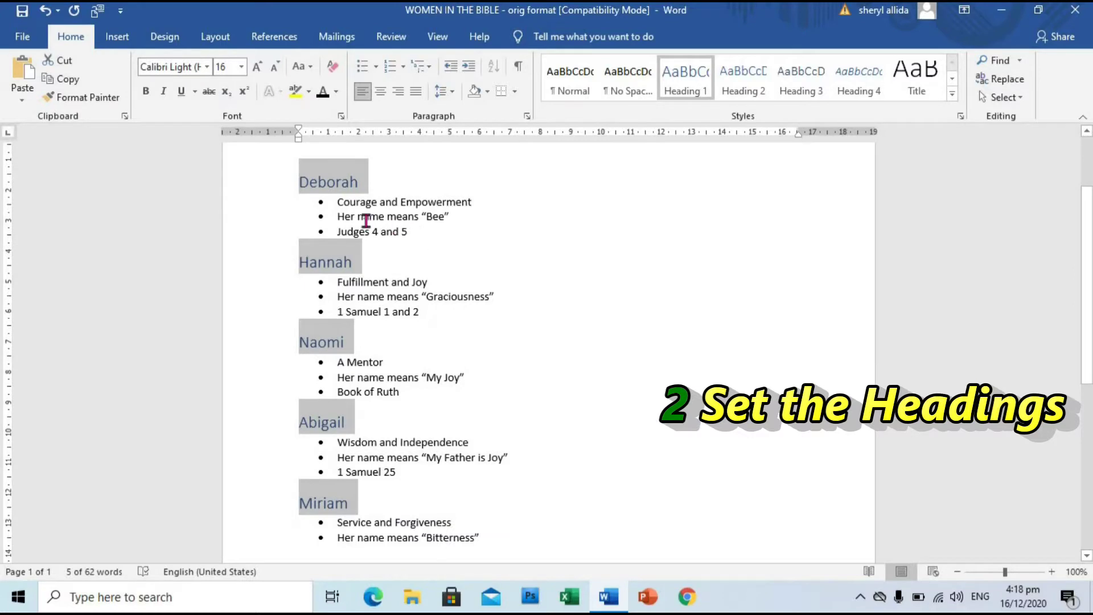
Step: Apply Heading 2 to the three detail lines under each of the five names
{"action": "left_click_drag", "start_coordinate": [410, 231], "coordinate": [339, 212]}
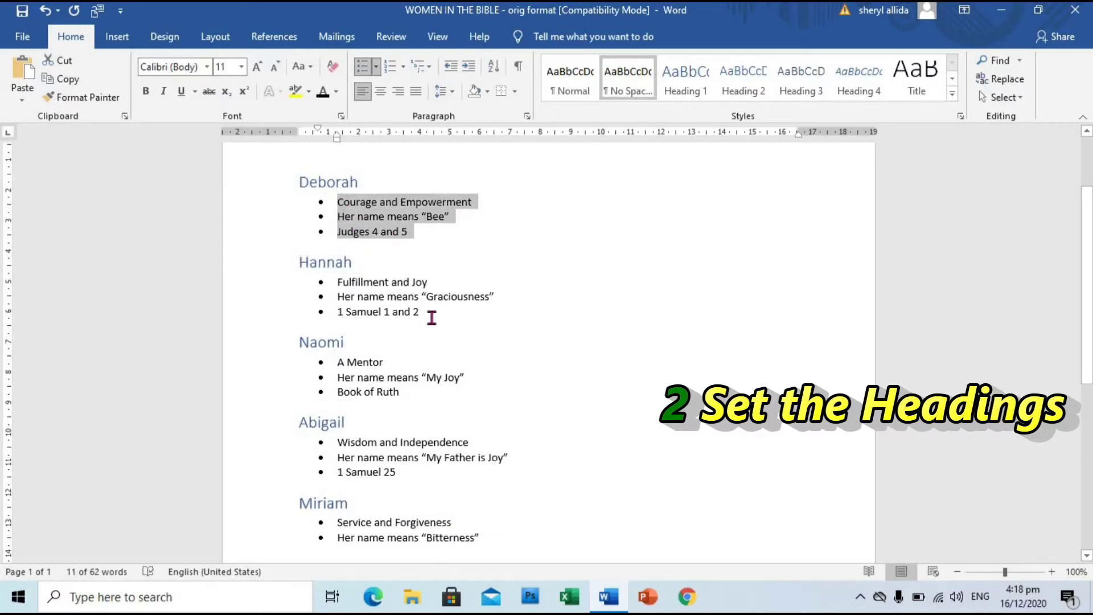
{"action": "left_click_drag", "start_coordinate": [423, 312], "coordinate": [338, 283]}
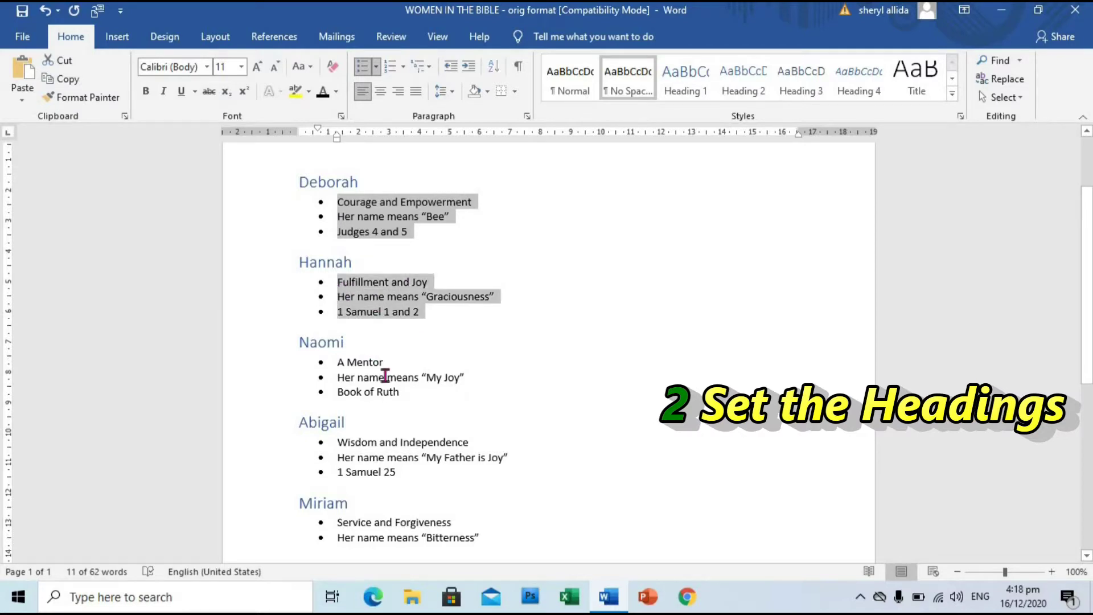
{"action": "left_click_drag", "start_coordinate": [400, 393], "coordinate": [337, 362]}
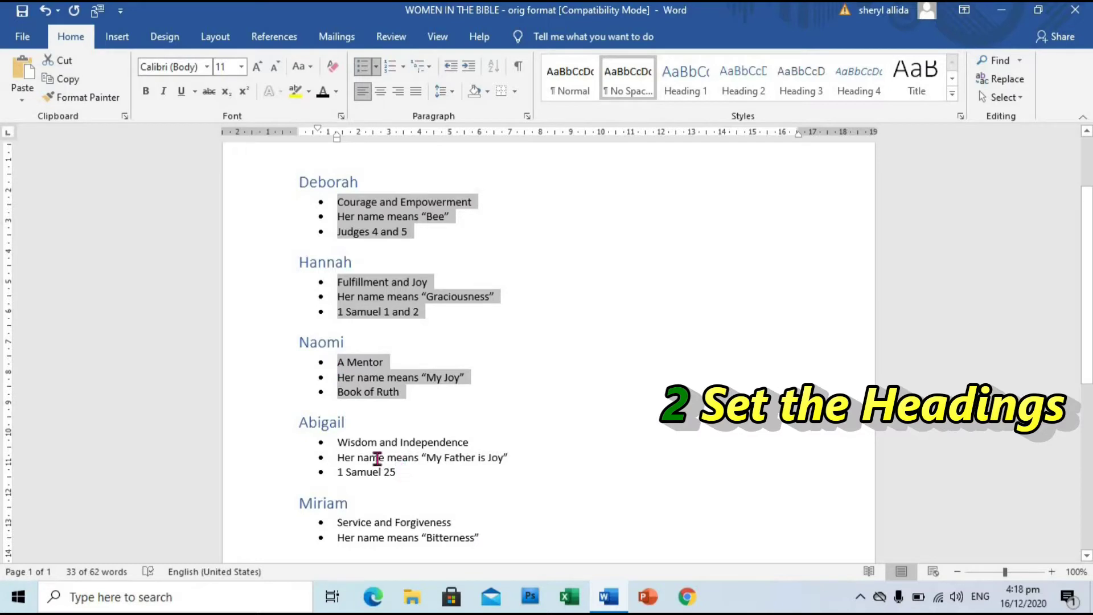
{"action": "left_click_drag", "start_coordinate": [402, 472], "coordinate": [339, 442]}
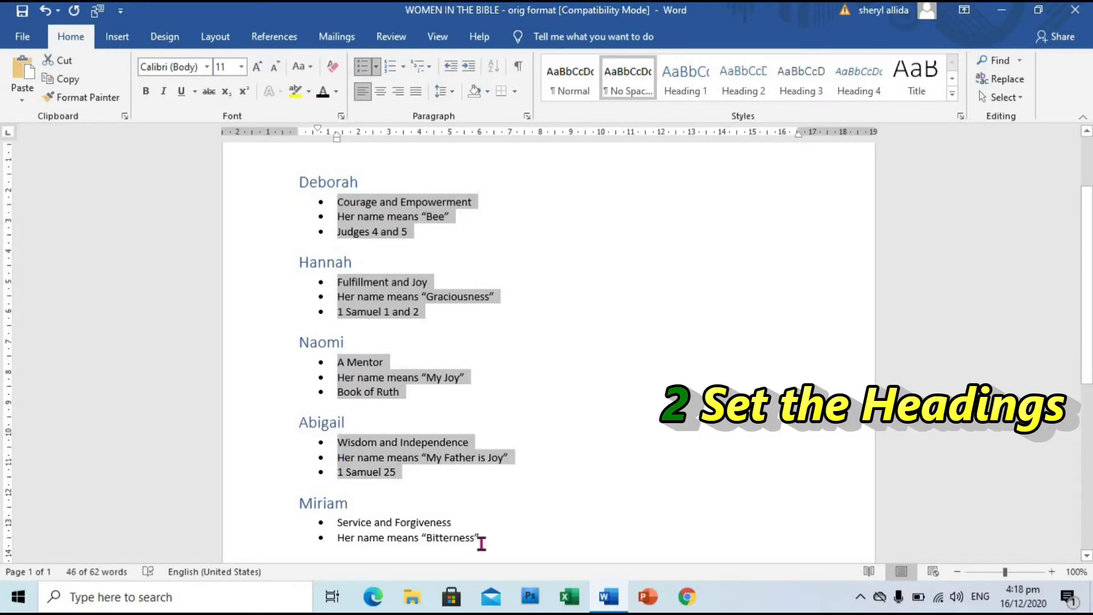
{"action": "left_click_drag", "start_coordinate": [480, 540], "coordinate": [341, 523]}
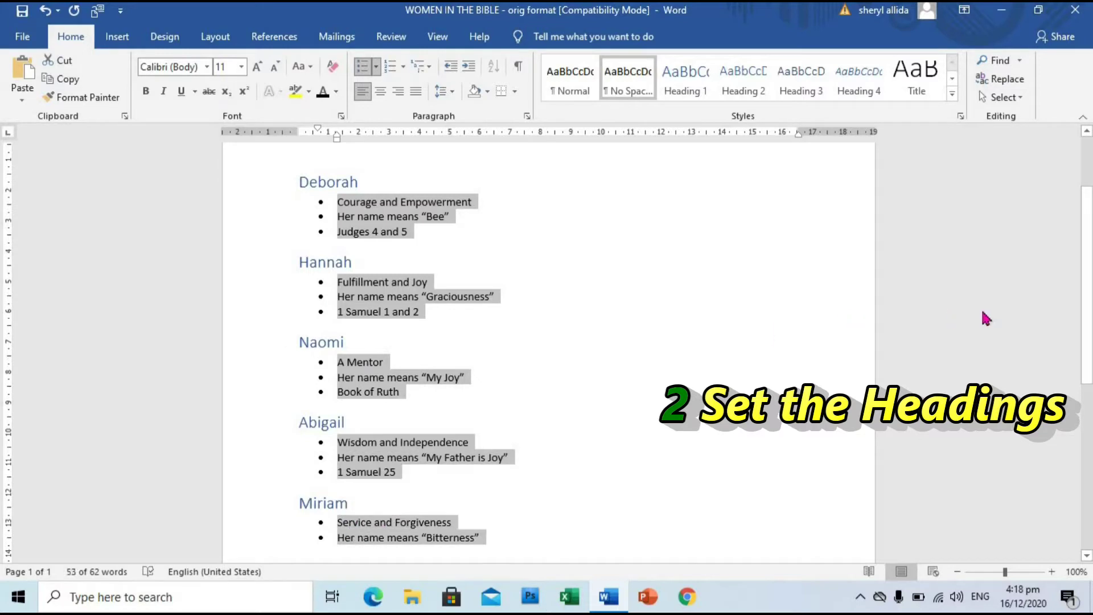
{"action": "scroll", "coordinate": [1089, 350], "scroll_direction": "down", "scroll_amount": 1}
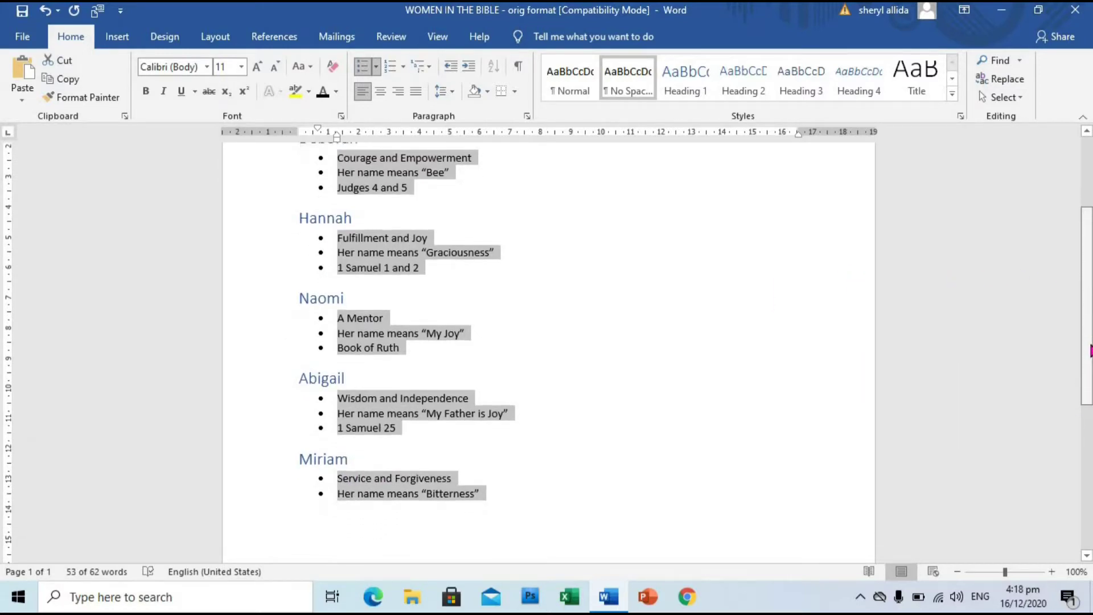
{"action": "scroll", "coordinate": [763, 165], "scroll_direction": "up", "scroll_amount": 2}
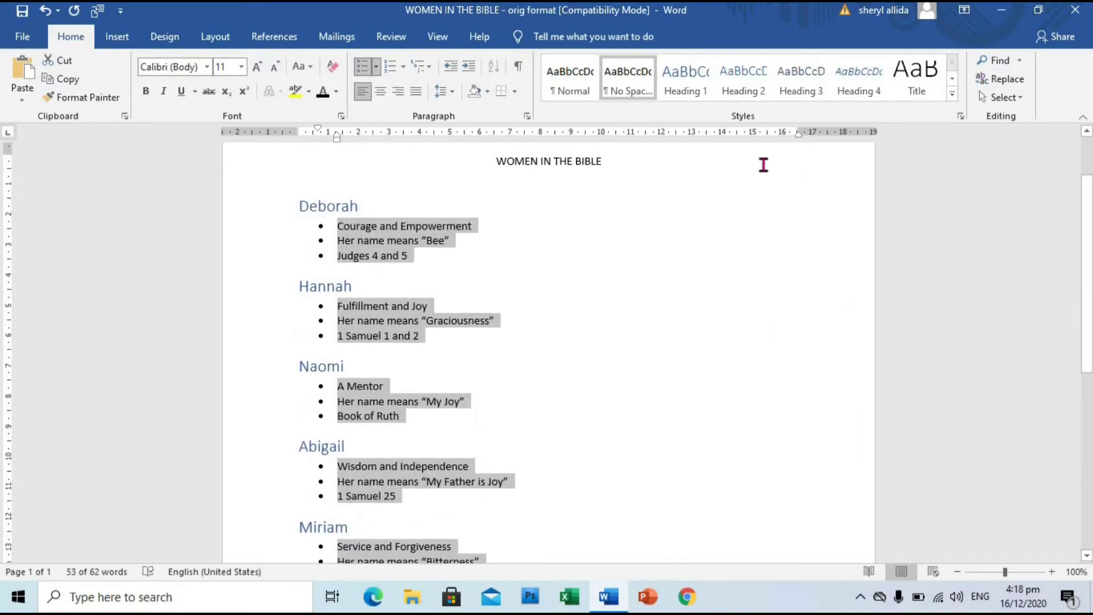
{"action": "left_click", "coordinate": [751, 94]}
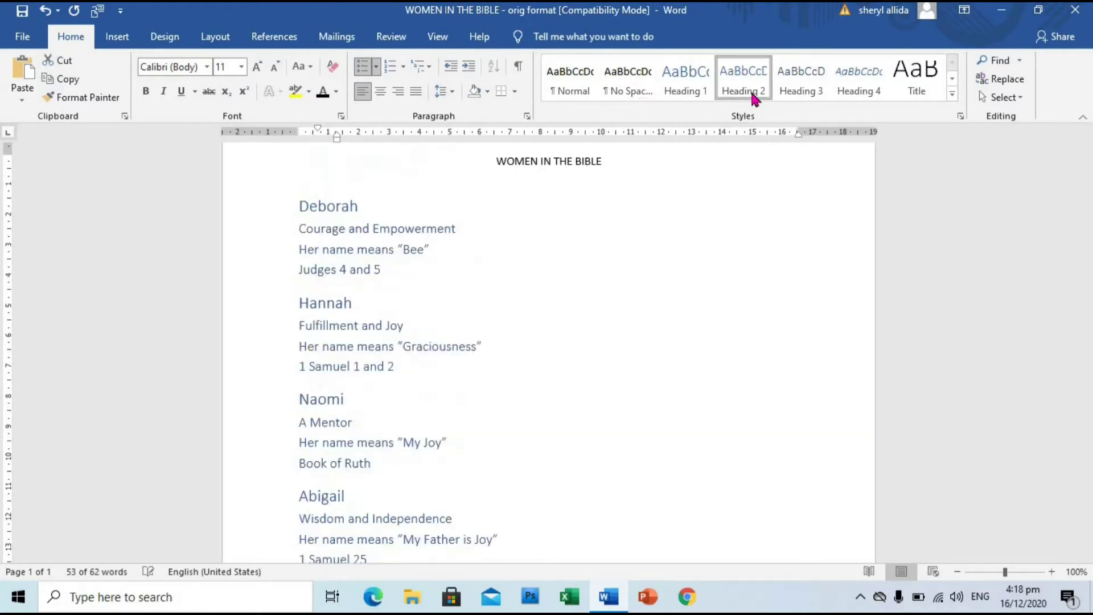
{"action": "left_click_drag", "start_coordinate": [1081, 255], "coordinate": [1084, 209]}
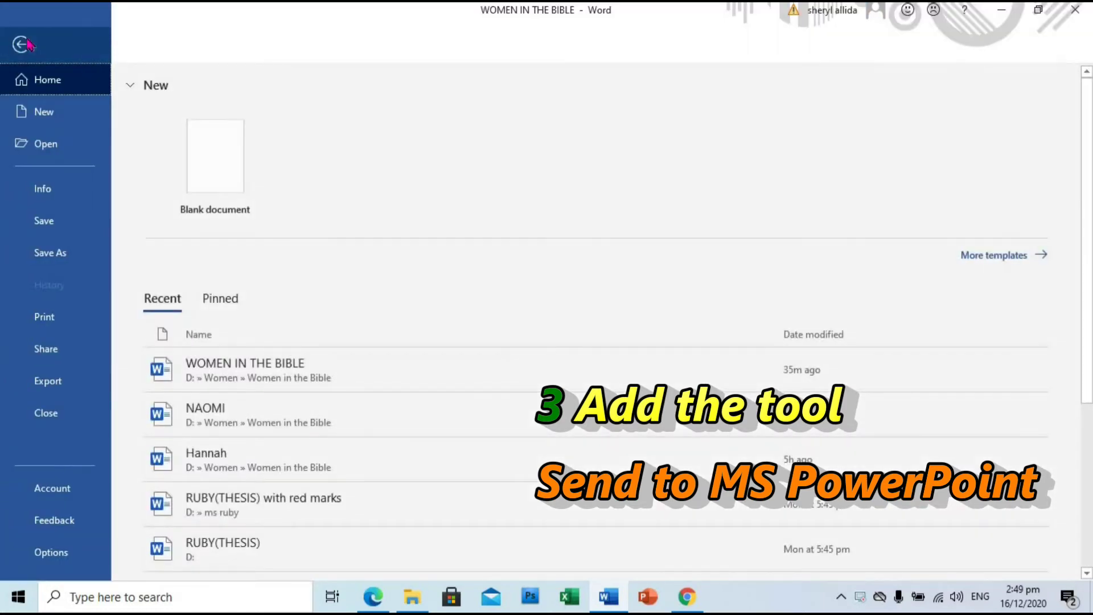
Step: Go to the Quick Access Toolbar page of Word Options
{"action": "left_click", "coordinate": [63, 551]}
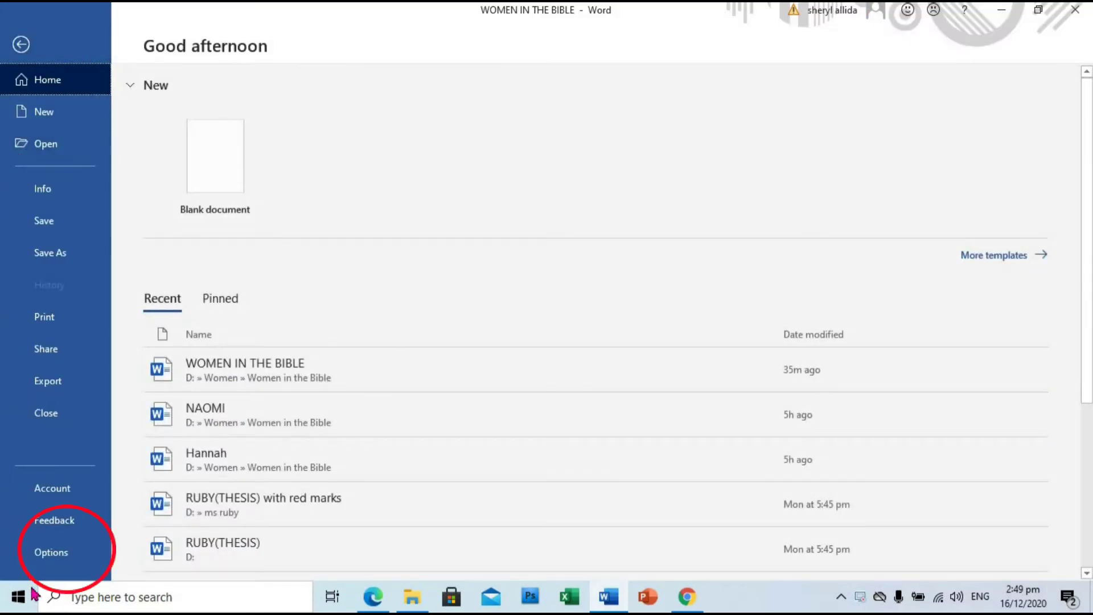
{"action": "left_click", "coordinate": [60, 541]}
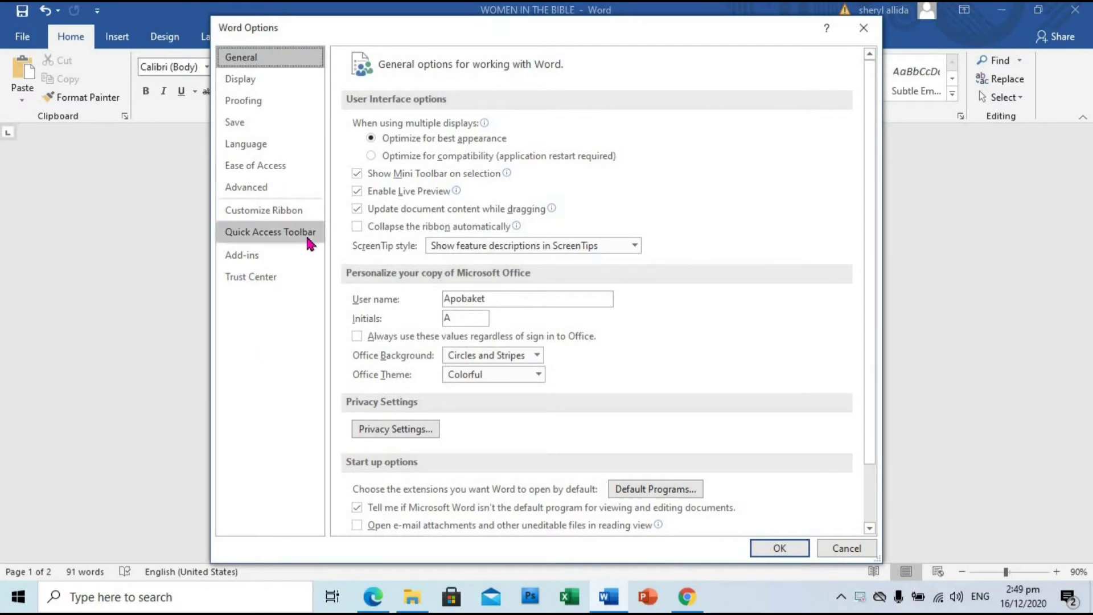
{"action": "left_click", "coordinate": [301, 241]}
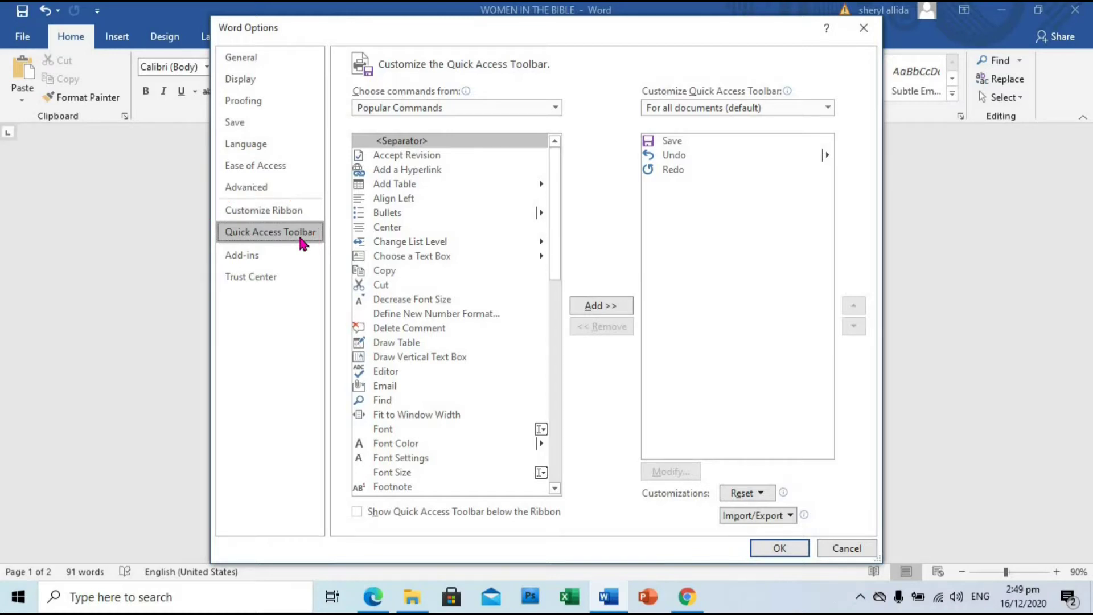
Step: Add Send to Microsoft PowerPoint from All Commands to the Quick Access Toolbar
{"action": "left_click", "coordinate": [554, 108]}
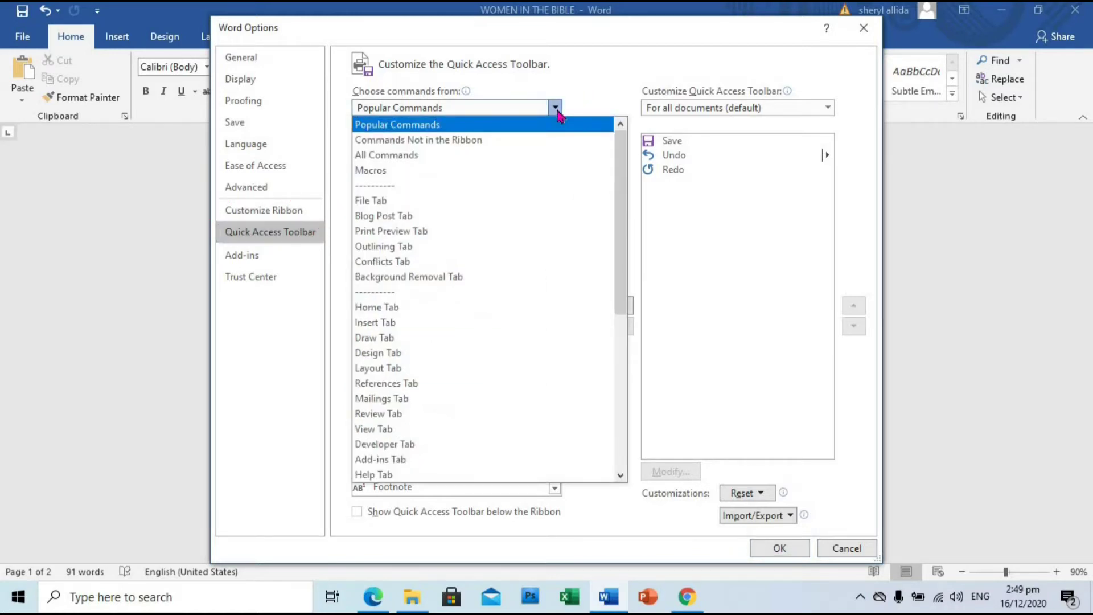
{"action": "left_click", "coordinate": [535, 155]}
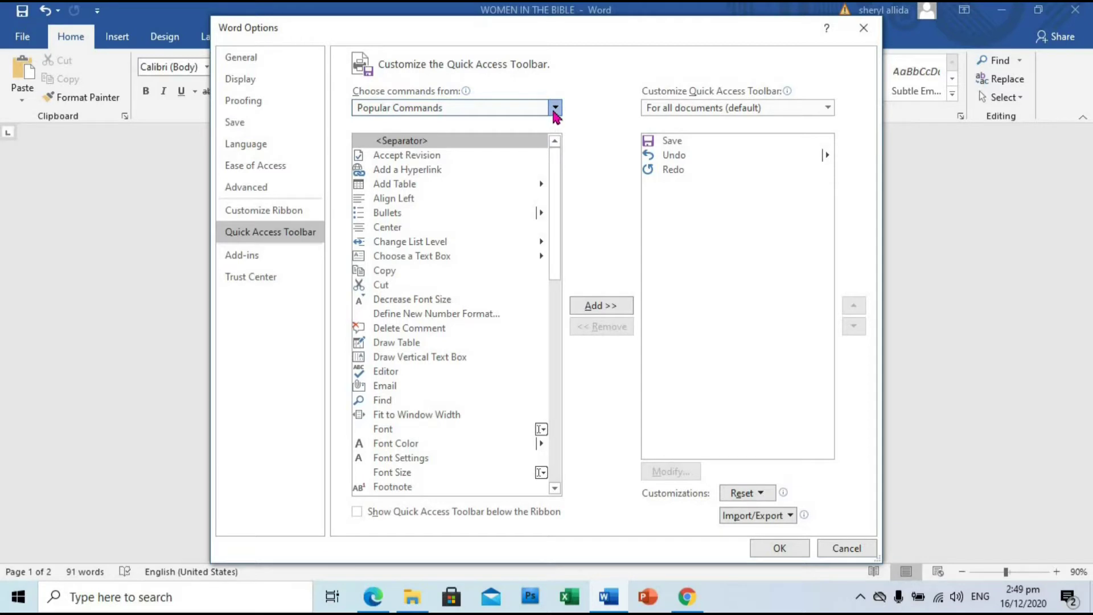
{"action": "left_click", "coordinate": [553, 110]}
{"action": "left_click", "coordinate": [527, 154]}
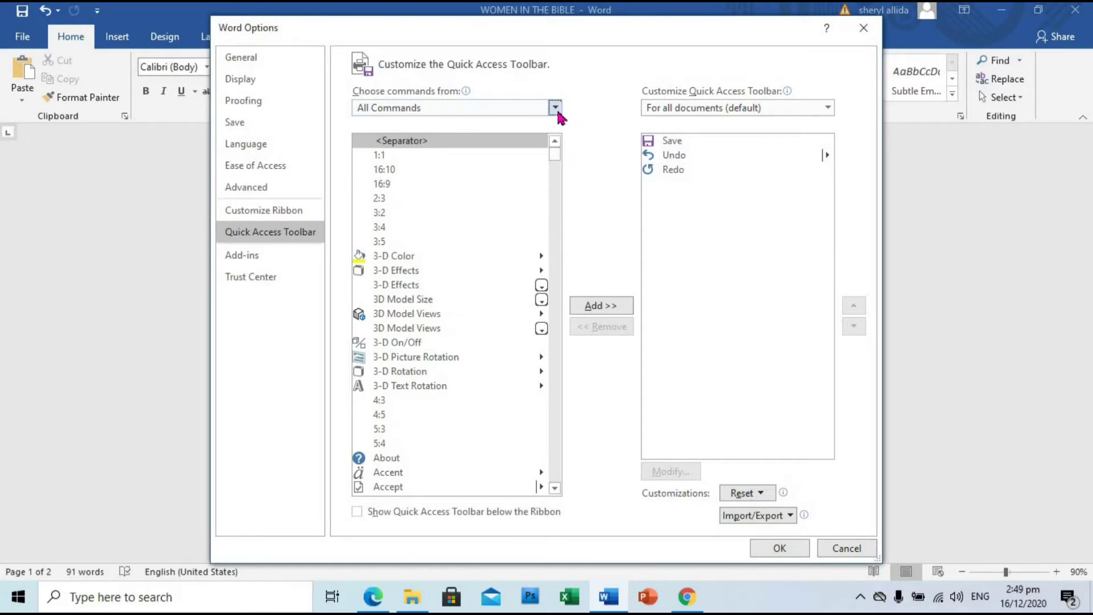
{"action": "left_click_drag", "start_coordinate": [555, 155], "coordinate": [552, 419]}
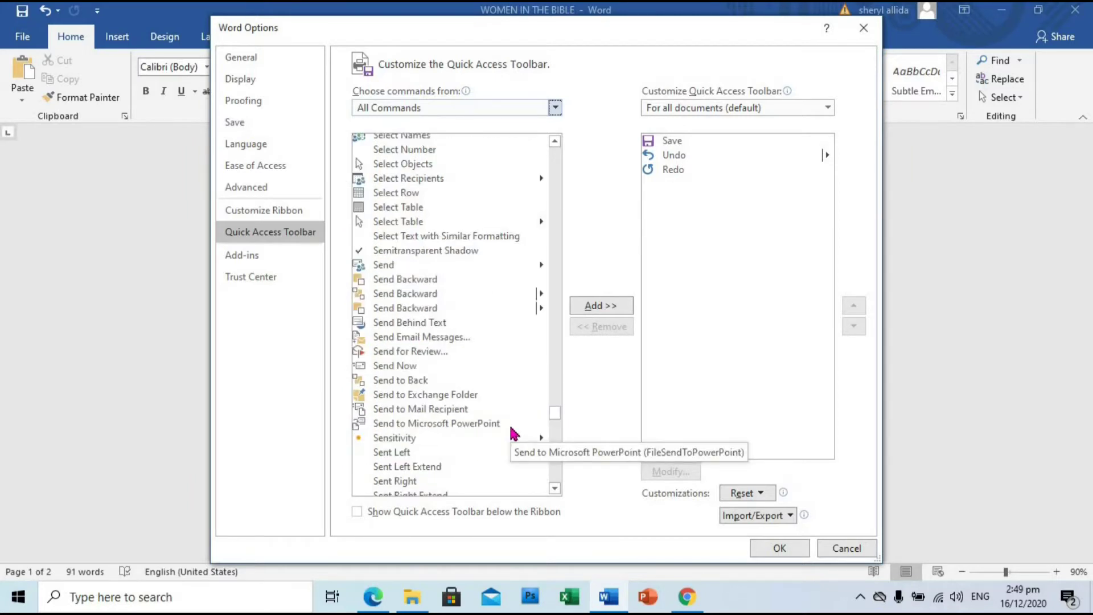
{"action": "left_click", "coordinate": [501, 424]}
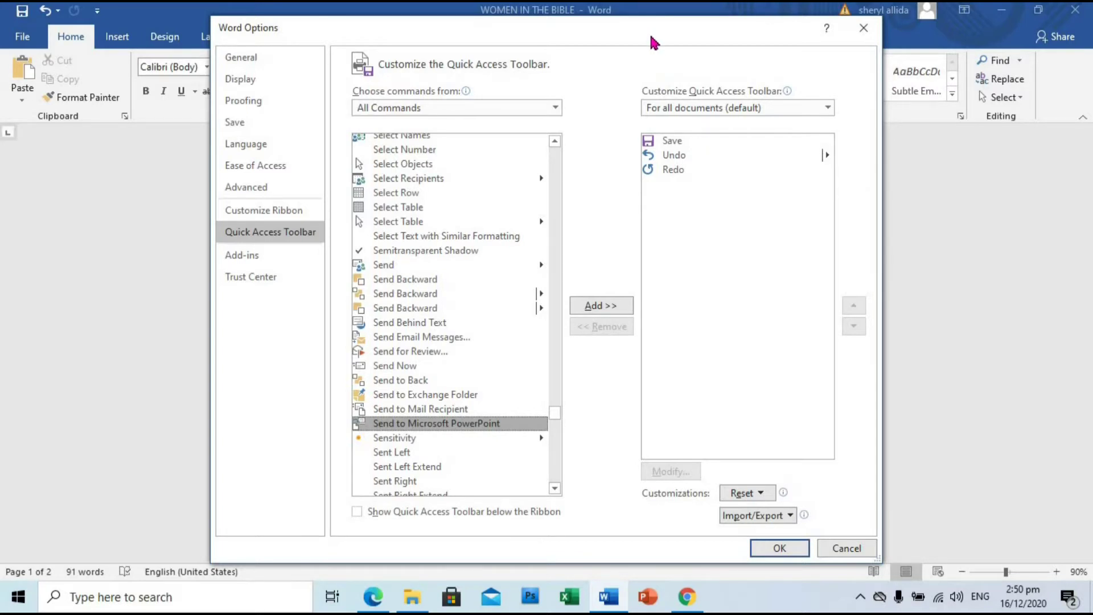
{"action": "left_click_drag", "start_coordinate": [654, 34], "coordinate": [680, 74]}
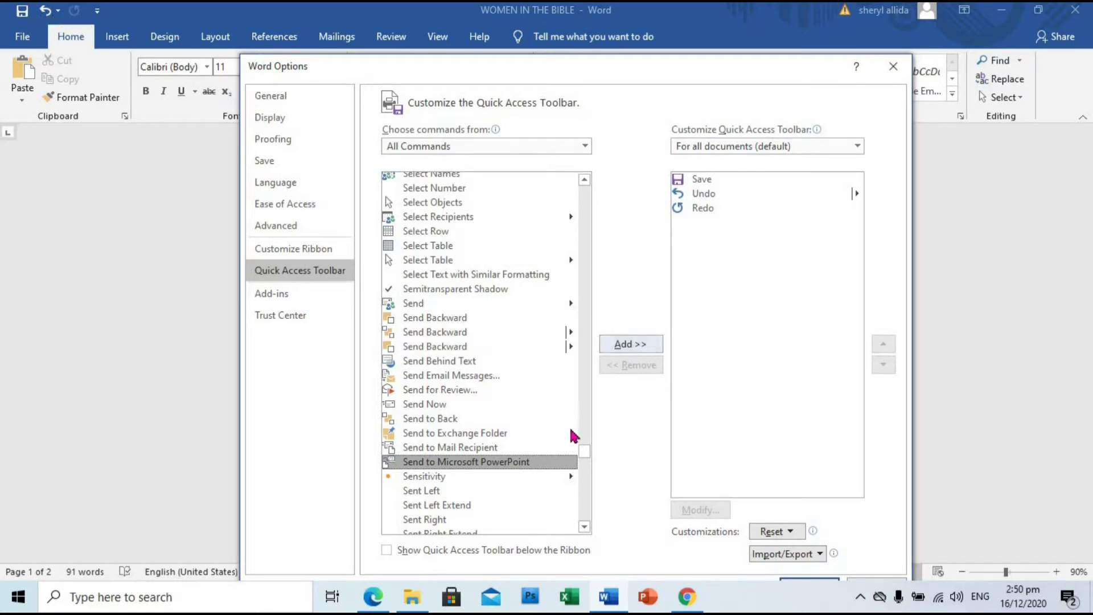
{"action": "left_click", "coordinate": [642, 345]}
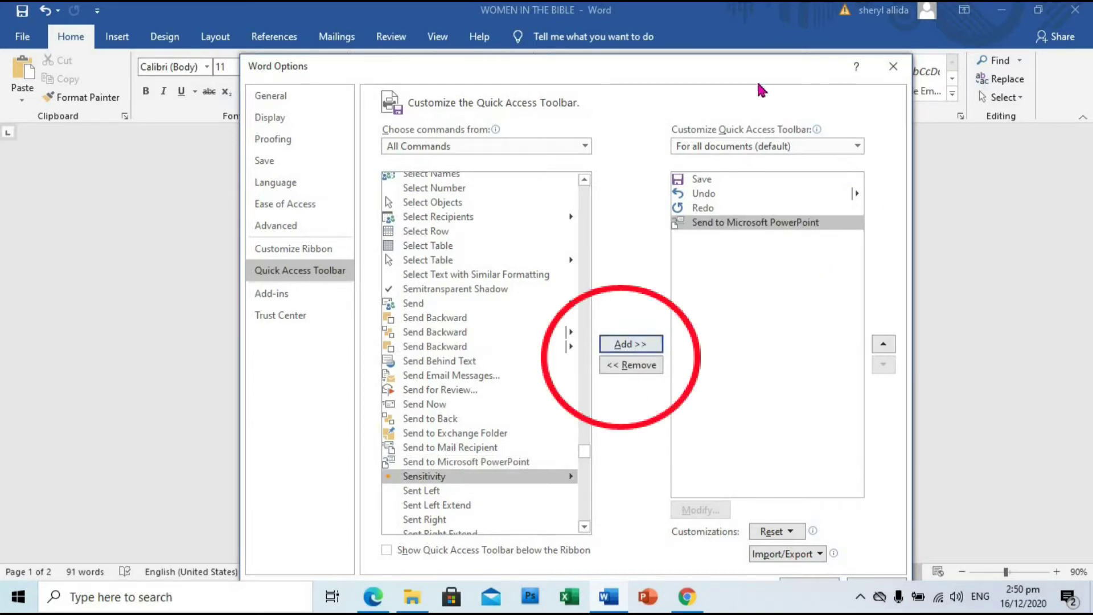
{"action": "left_click_drag", "start_coordinate": [747, 55], "coordinate": [745, 50]}
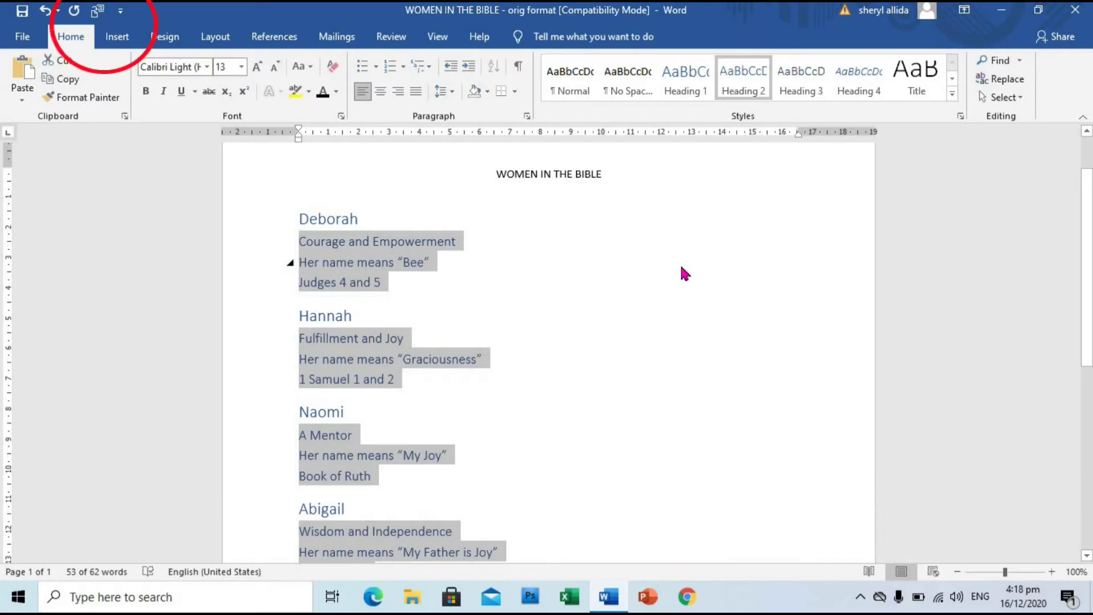
Step: Send the Women in the Bible outline to PowerPoint and maximise the new window
{"action": "left_click", "coordinate": [98, 12]}
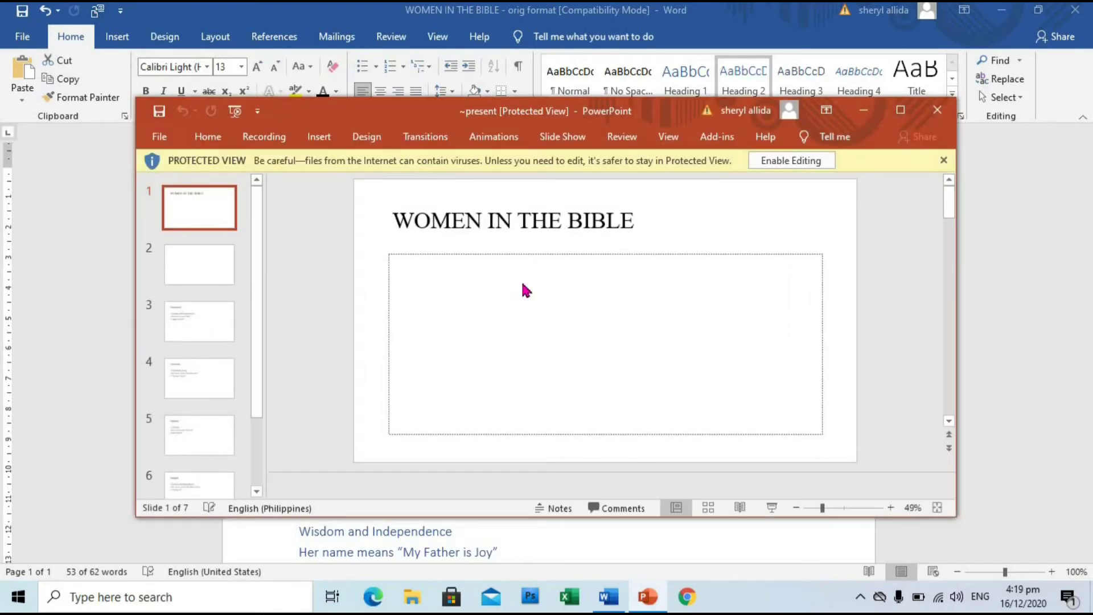
{"action": "left_click", "coordinate": [903, 119]}
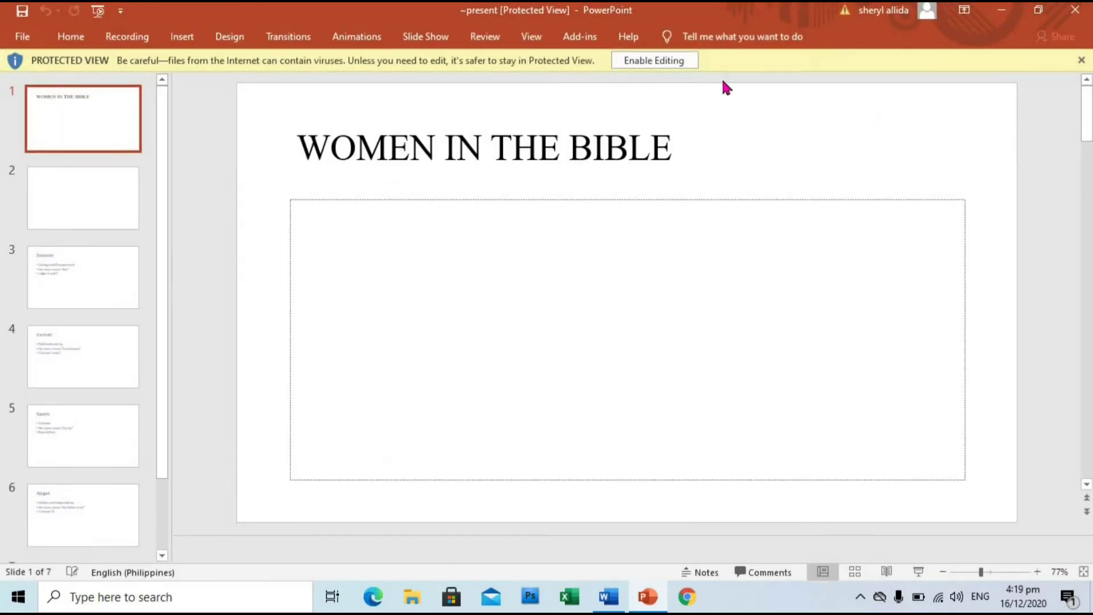
Step: Enable editing, maximise PowerPoint, widen the thumbnail pane and review the slides through Miriam
{"action": "left_click", "coordinate": [683, 61]}
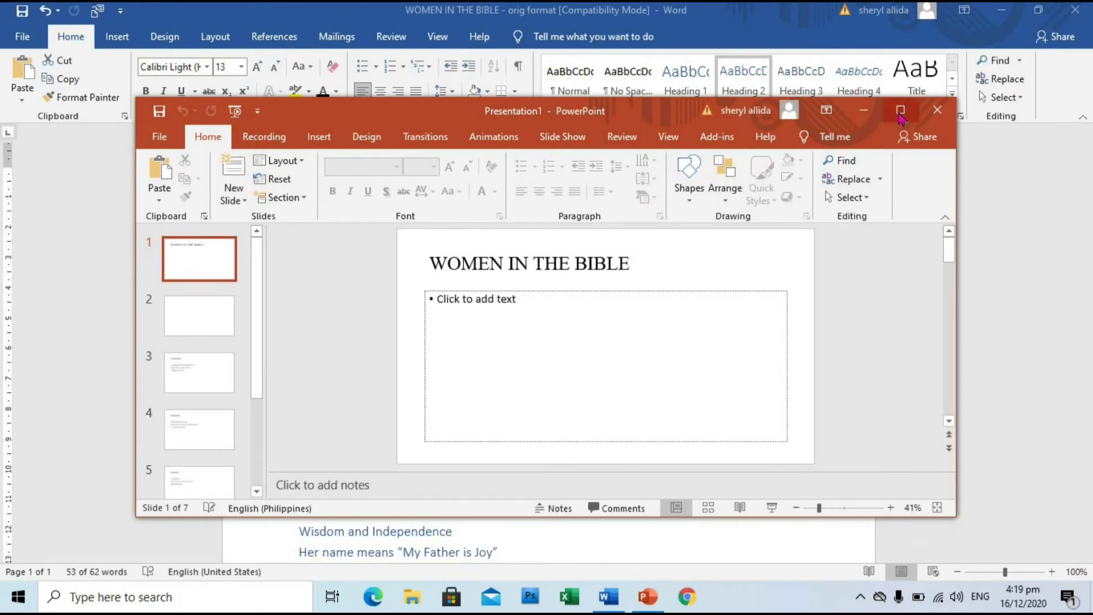
{"action": "left_click", "coordinate": [900, 118]}
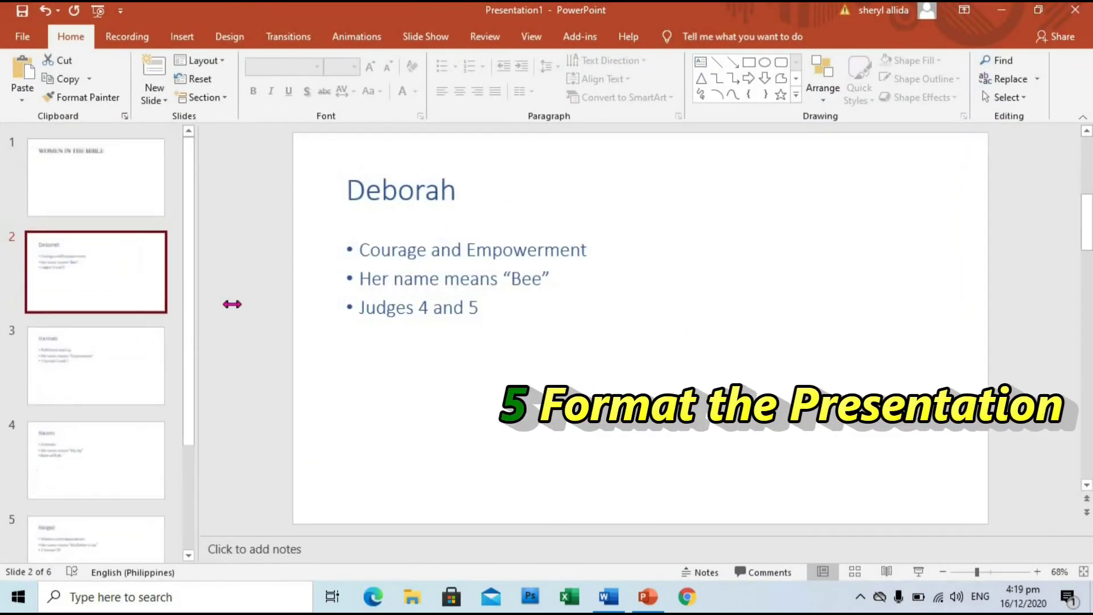
{"action": "left_click_drag", "start_coordinate": [232, 305], "coordinate": [258, 307]}
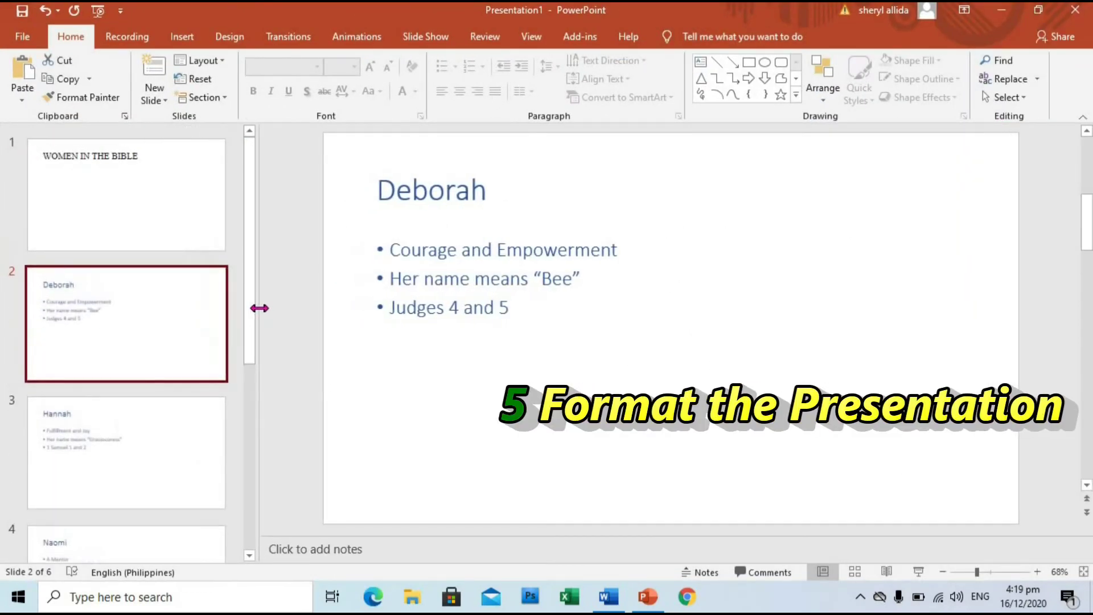
{"action": "left_click", "coordinate": [184, 219]}
{"action": "left_click", "coordinate": [176, 314]}
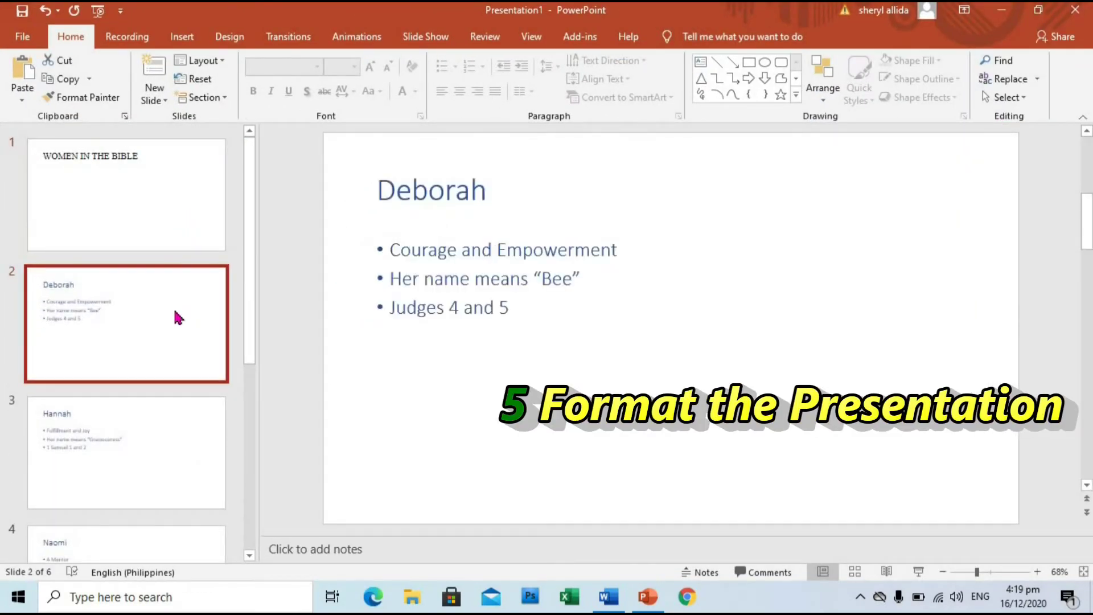
{"action": "key", "text": "Down"}
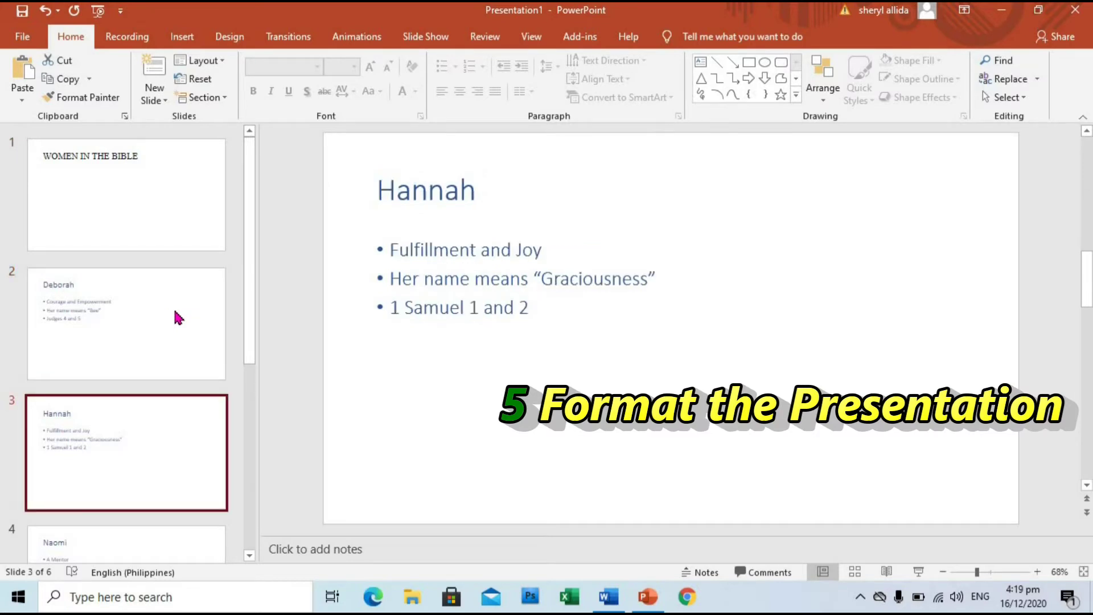
{"action": "key", "text": "Down"}
{"action": "key", "text": "Down"}
{"action": "key", "text": "Down"}
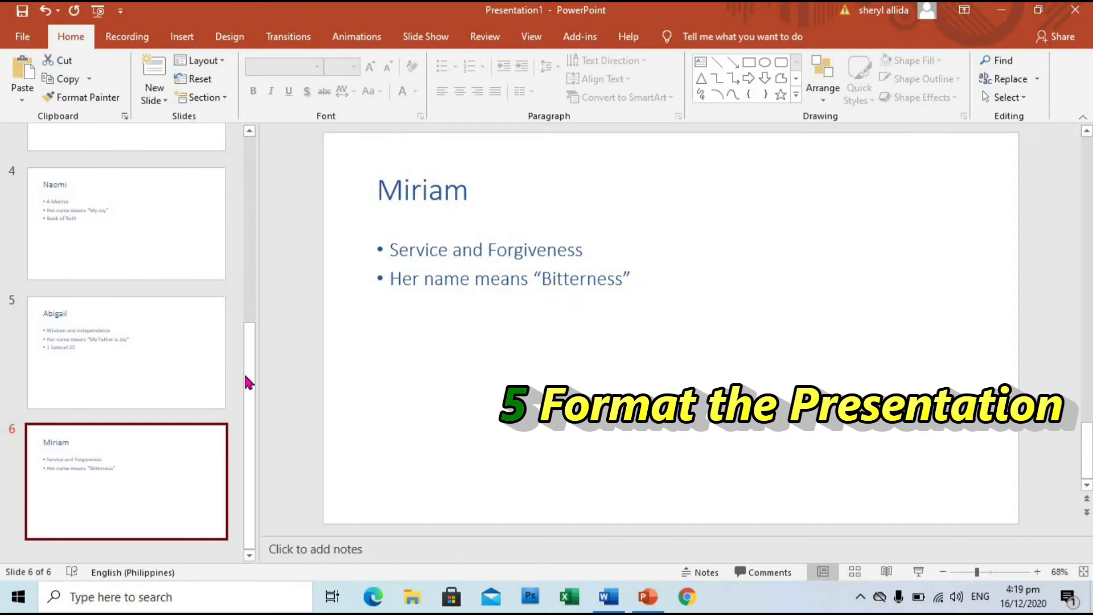
{"action": "scroll", "coordinate": [244, 206], "scroll_direction": "up", "scroll_amount": 3}
{"action": "scroll", "coordinate": [244, 206], "scroll_direction": "up", "scroll_amount": 2}
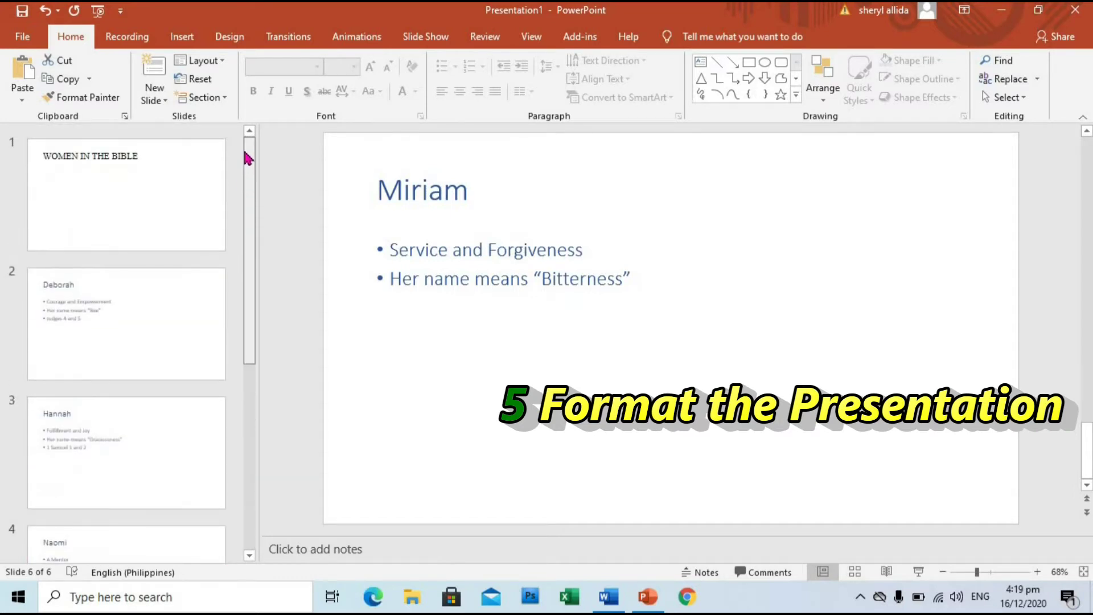
Step: Apply the Wood Type theme from the Design tab's theme gallery
{"action": "left_click", "coordinate": [230, 38]}
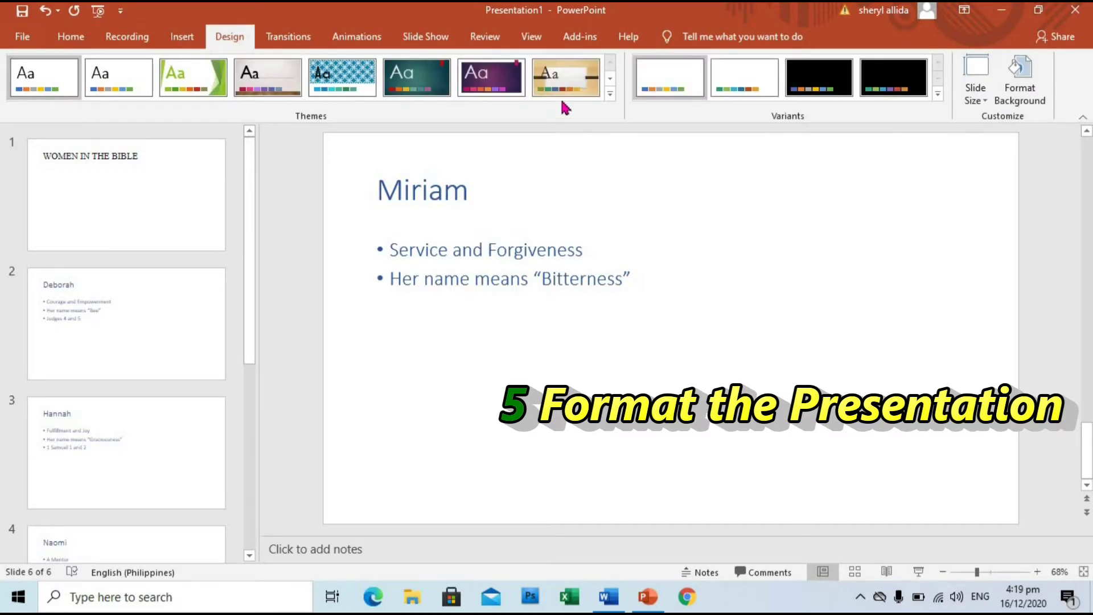
{"action": "left_click", "coordinate": [610, 95]}
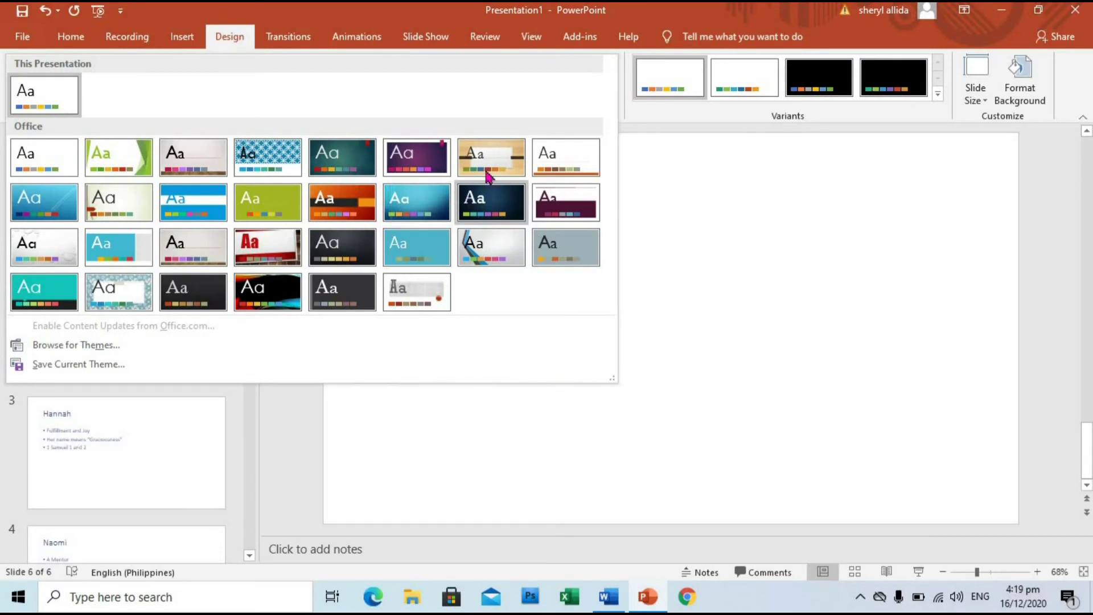
{"action": "left_click", "coordinate": [488, 171]}
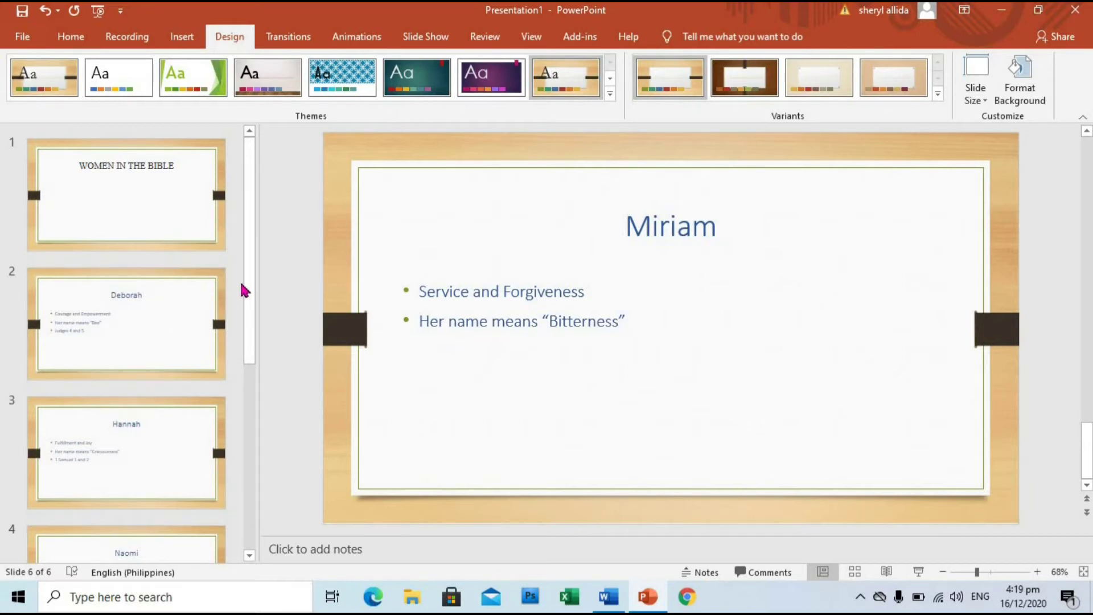
{"action": "left_click", "coordinate": [82, 40]}
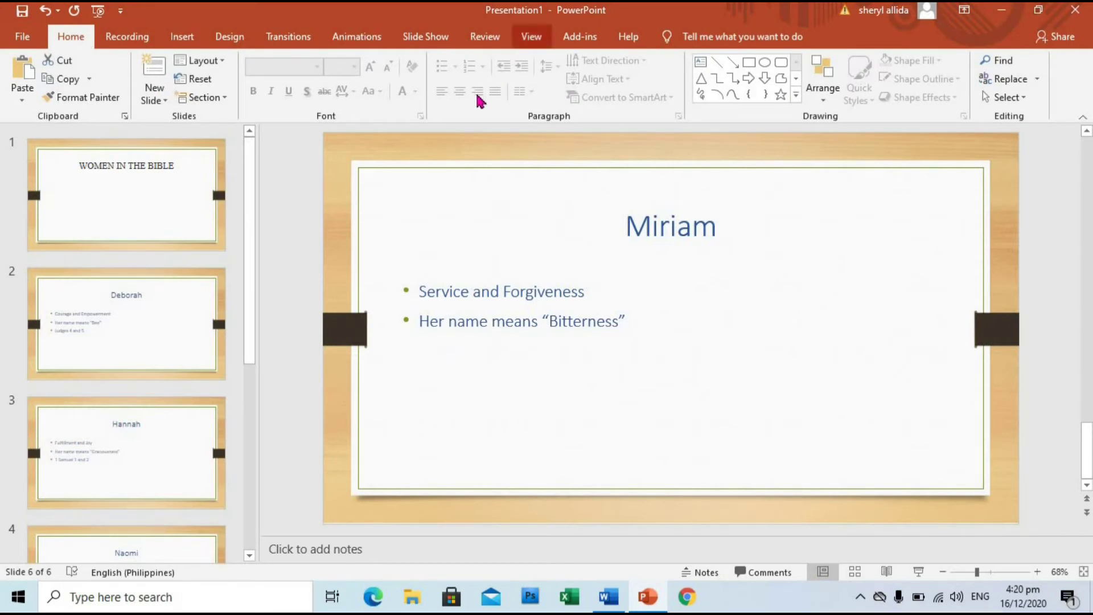
Step: Switch to Outline view and look over the Deborah, Hannah and Naomi headings
{"action": "left_click", "coordinate": [532, 38]}
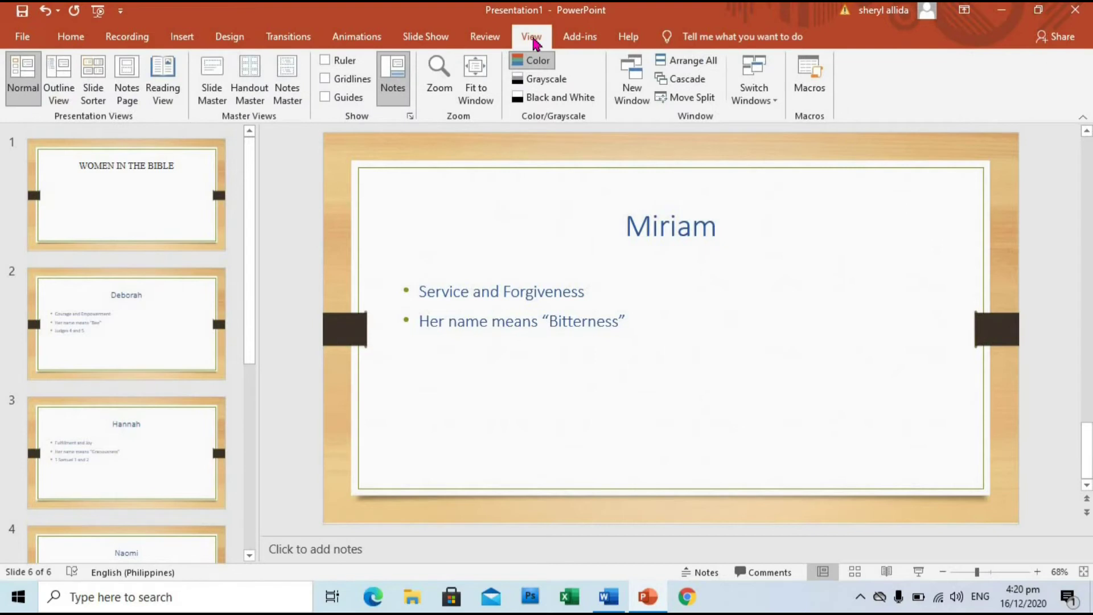
{"action": "left_click", "coordinate": [59, 94]}
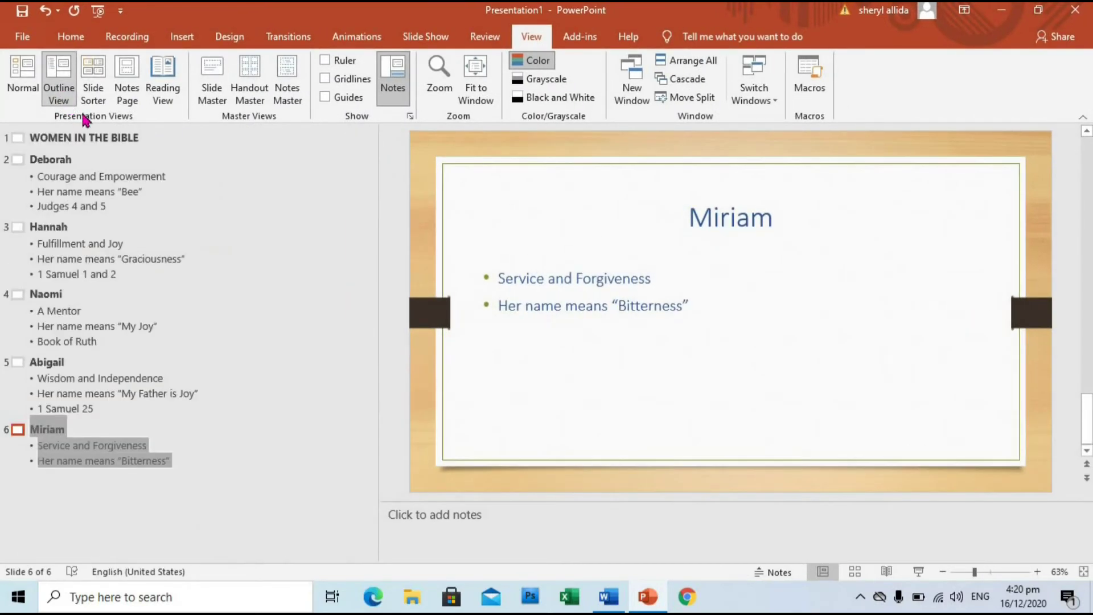
{"action": "left_click", "coordinate": [207, 311]}
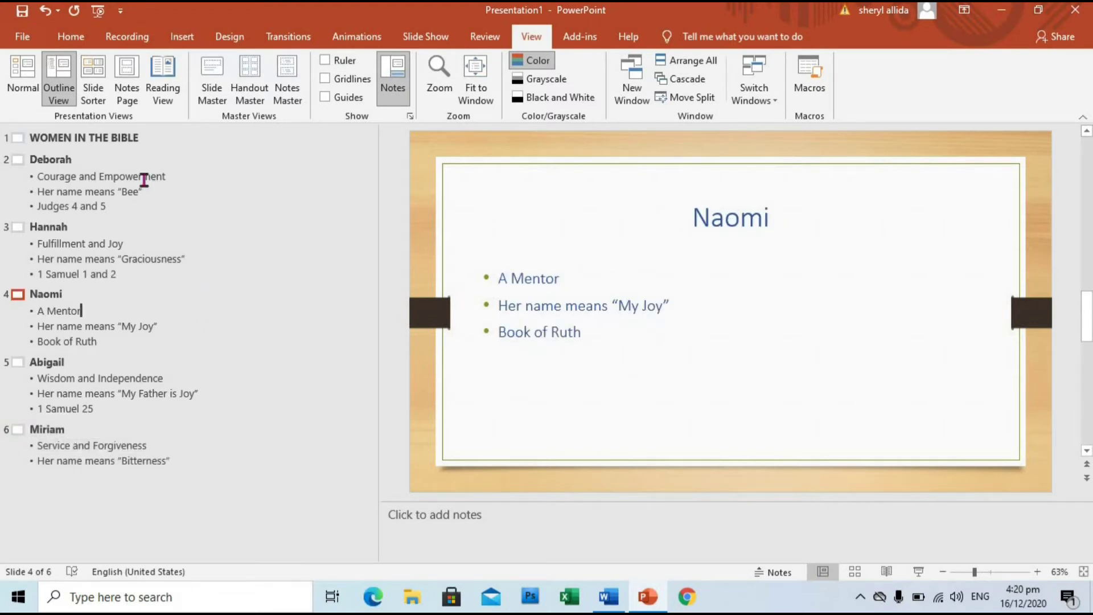
{"action": "left_click", "coordinate": [83, 161]}
{"action": "left_click", "coordinate": [83, 232]}
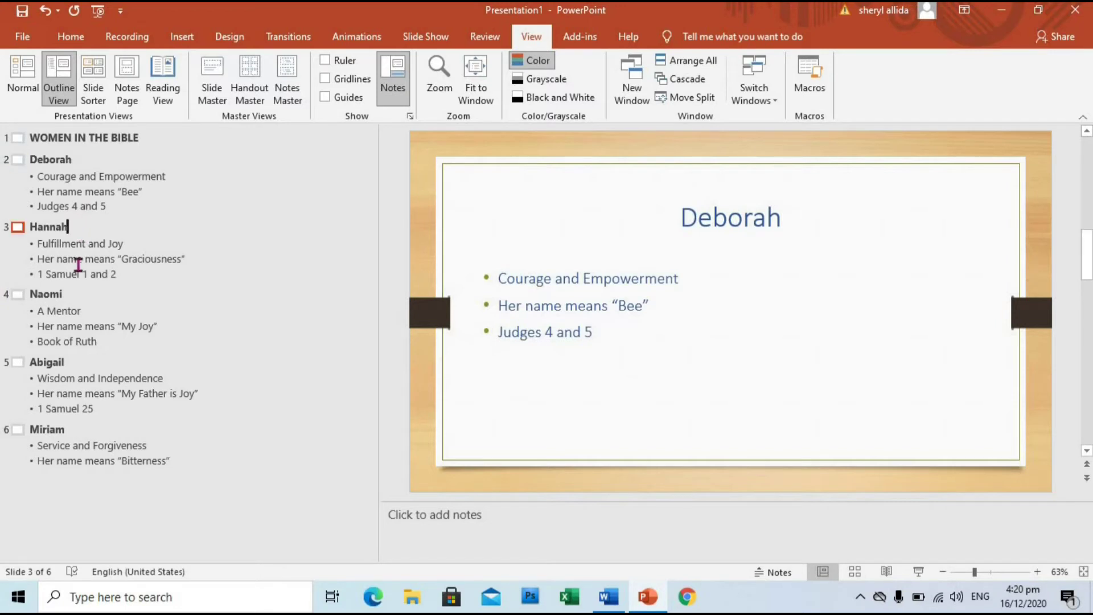
{"action": "left_click", "coordinate": [77, 292]}
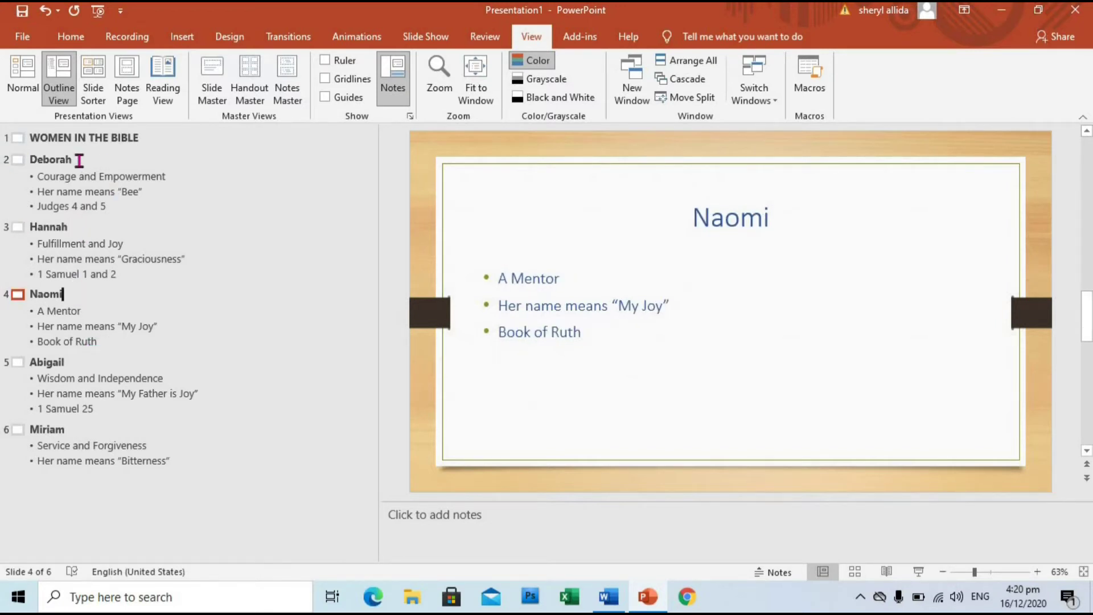
Step: Multi-select the titles Deborah, Hannah, Naomi, Abigail and Miriam in the outline
{"action": "left_click_drag", "start_coordinate": [79, 161], "coordinate": [44, 164]}
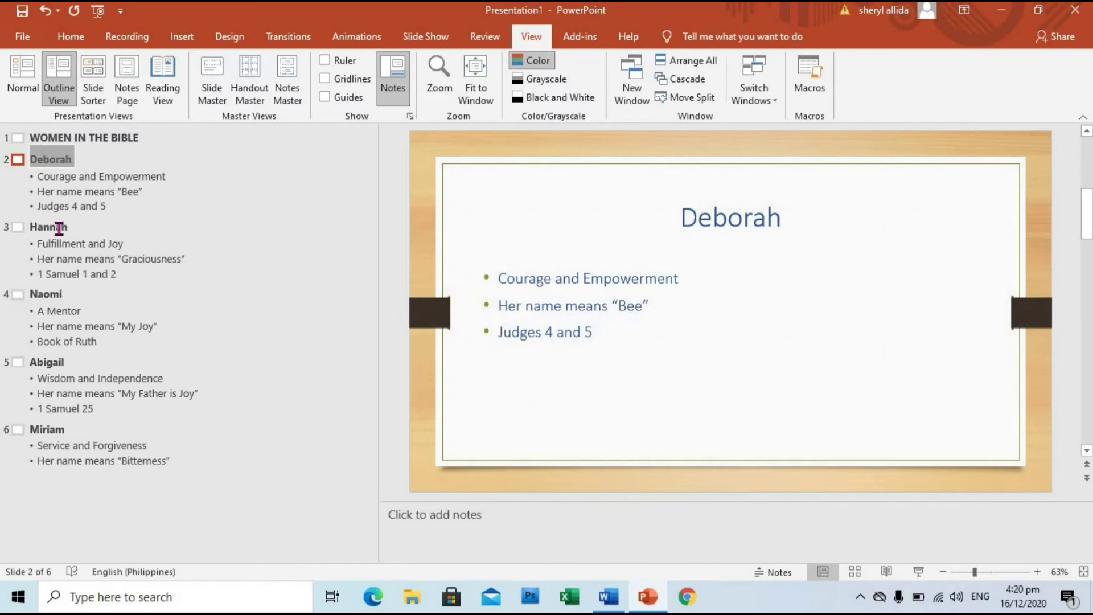
{"action": "double_click", "coordinate": [63, 227]}
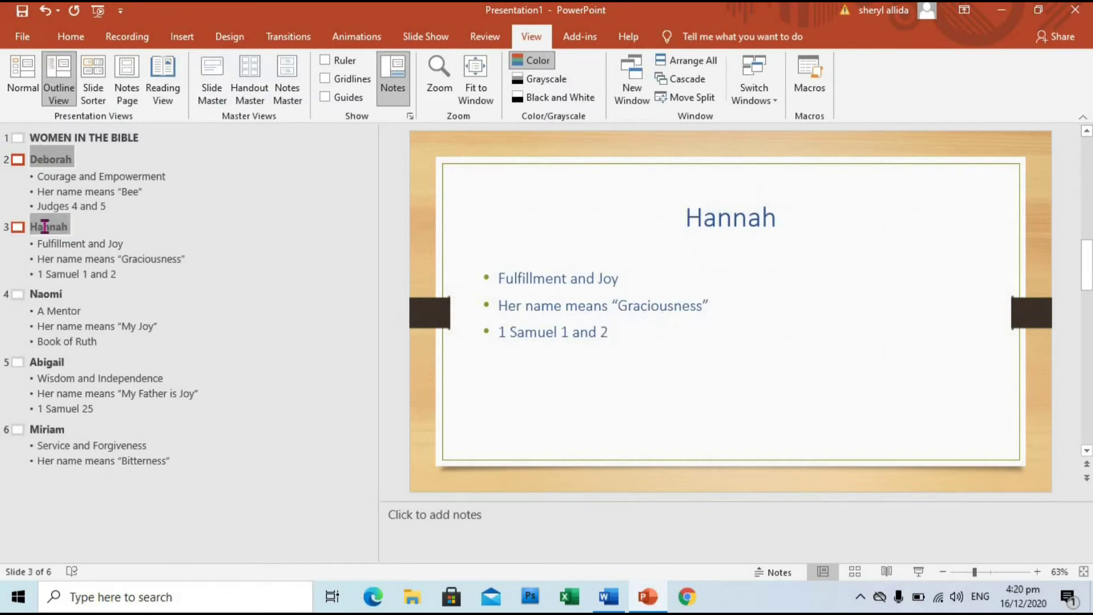
{"action": "double_click", "coordinate": [56, 294]}
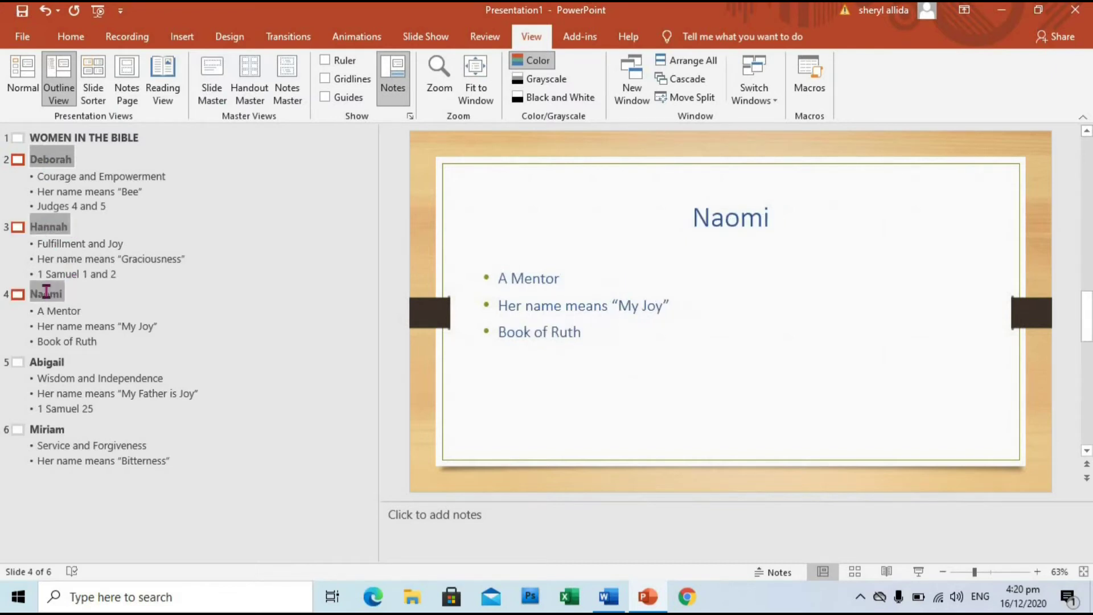
{"action": "double_click", "coordinate": [72, 363]}
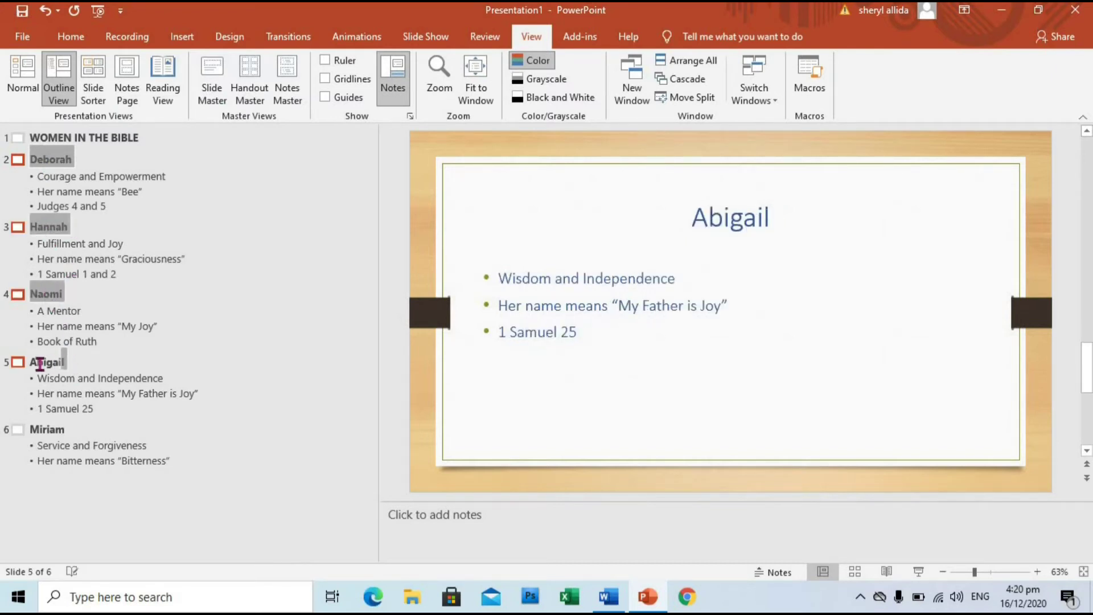
{"action": "left_click", "coordinate": [68, 428]}
{"action": "double_click", "coordinate": [43, 429]}
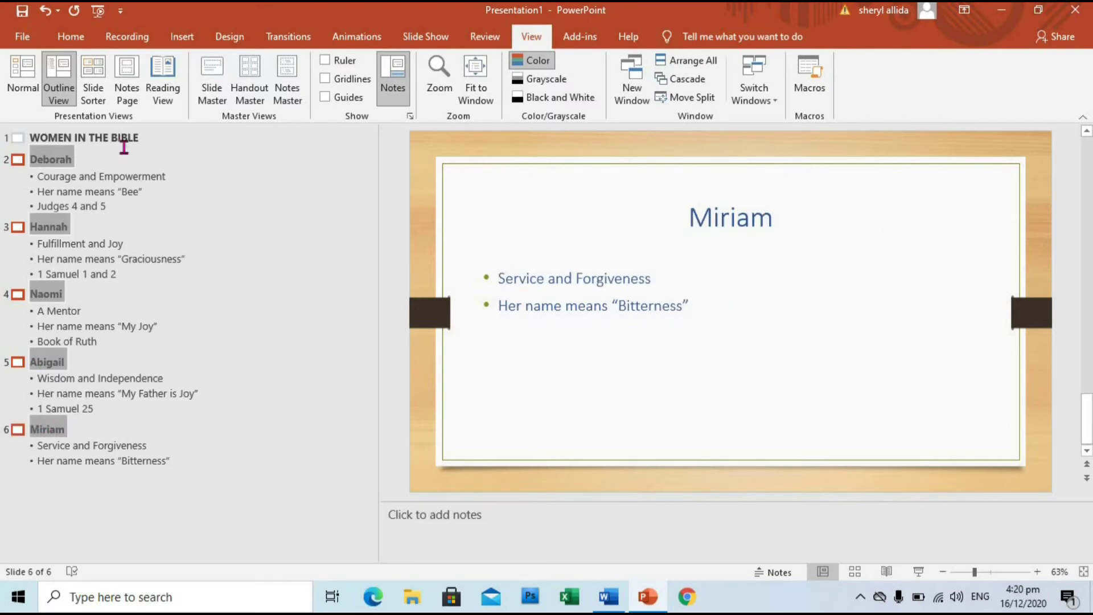
{"action": "left_click", "coordinate": [79, 40]}
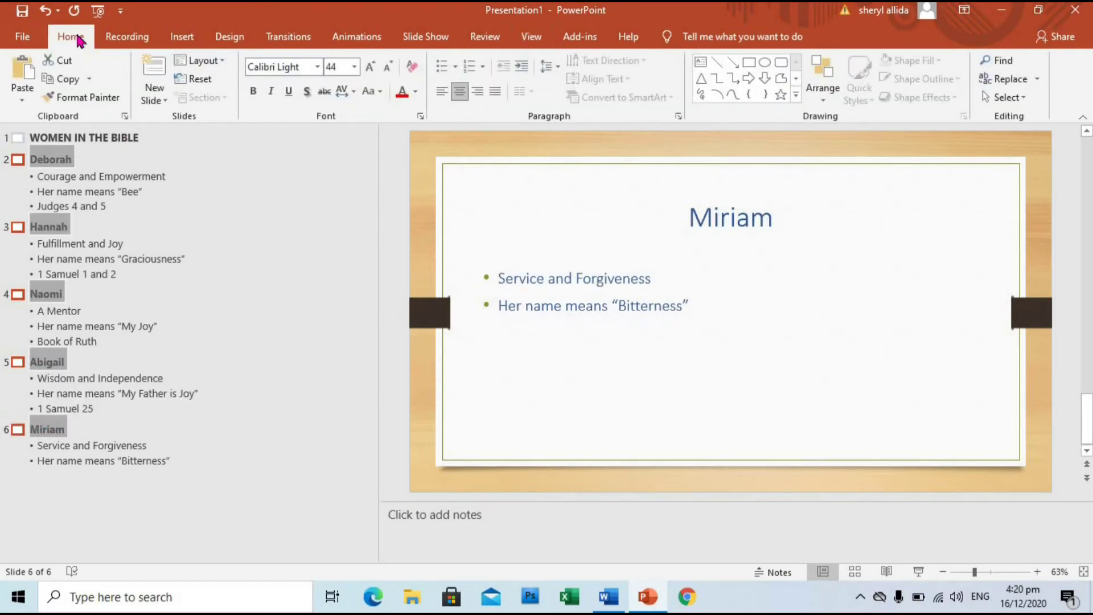
Step: Set the five selected name titles to Adobe Heiti Std R, then deselect them
{"action": "left_click", "coordinate": [318, 67]}
{"action": "scroll", "coordinate": [444, 151], "scroll_direction": "up", "scroll_amount": 4}
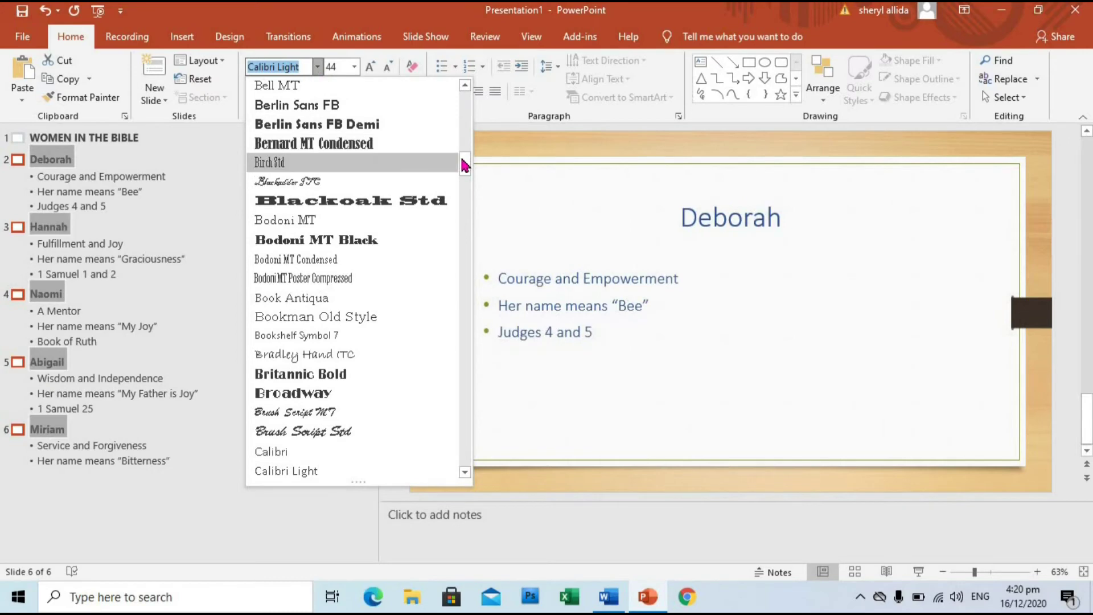
{"action": "mouse_move", "coordinate": [462, 156]}
{"action": "left_mouse_down"}
{"action": "mouse_move", "coordinate": [460, 98]}
{"action": "mouse_move", "coordinate": [461, 107]}
{"action": "left_mouse_up"}
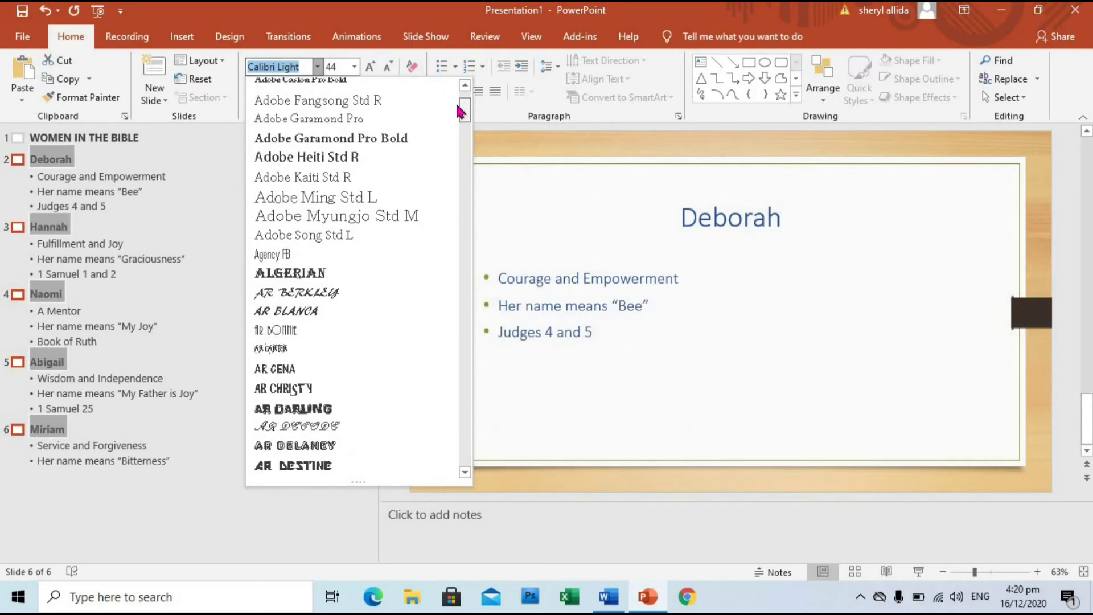
{"action": "left_click", "coordinate": [421, 157]}
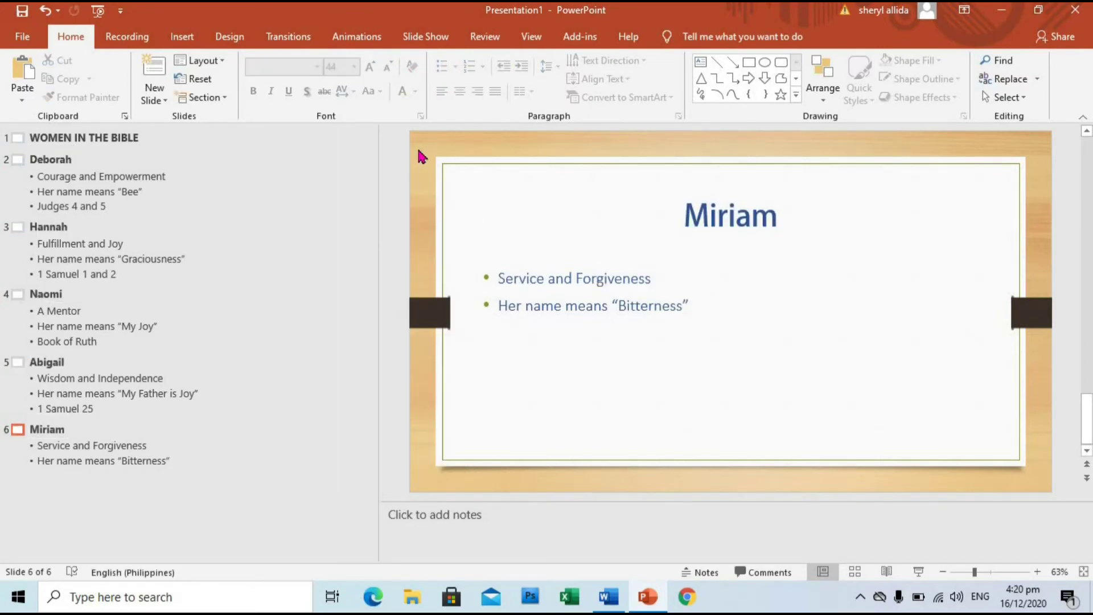
{"action": "left_click", "coordinate": [106, 175]}
{"action": "left_click", "coordinate": [108, 161]}
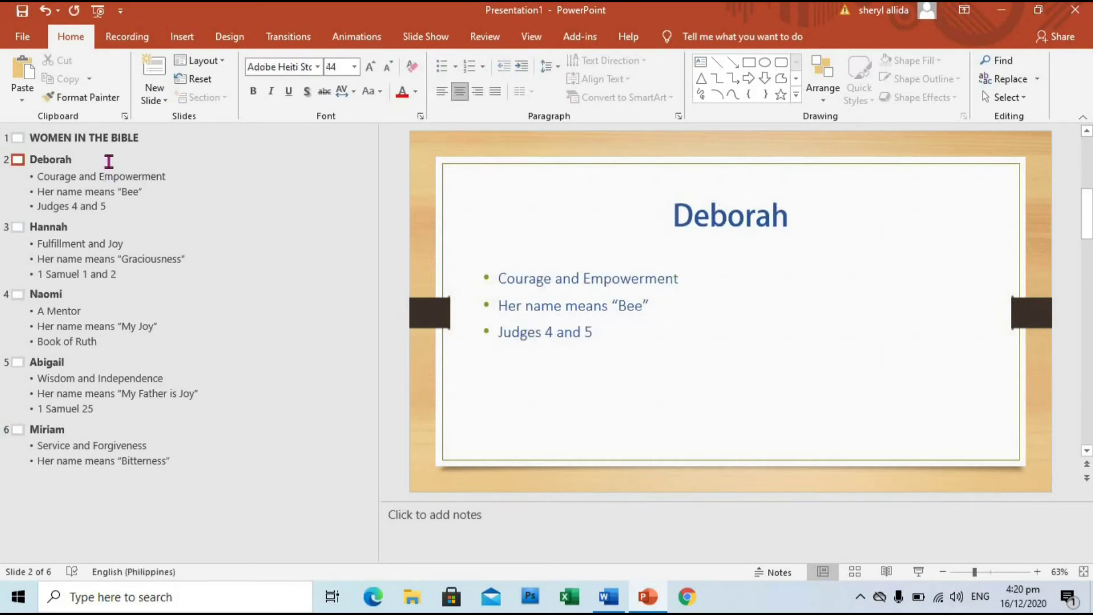
Step: Select every slide's bullet lines and set them to Gill Sans MT Condensed
{"action": "left_click_drag", "start_coordinate": [113, 206], "coordinate": [29, 179]}
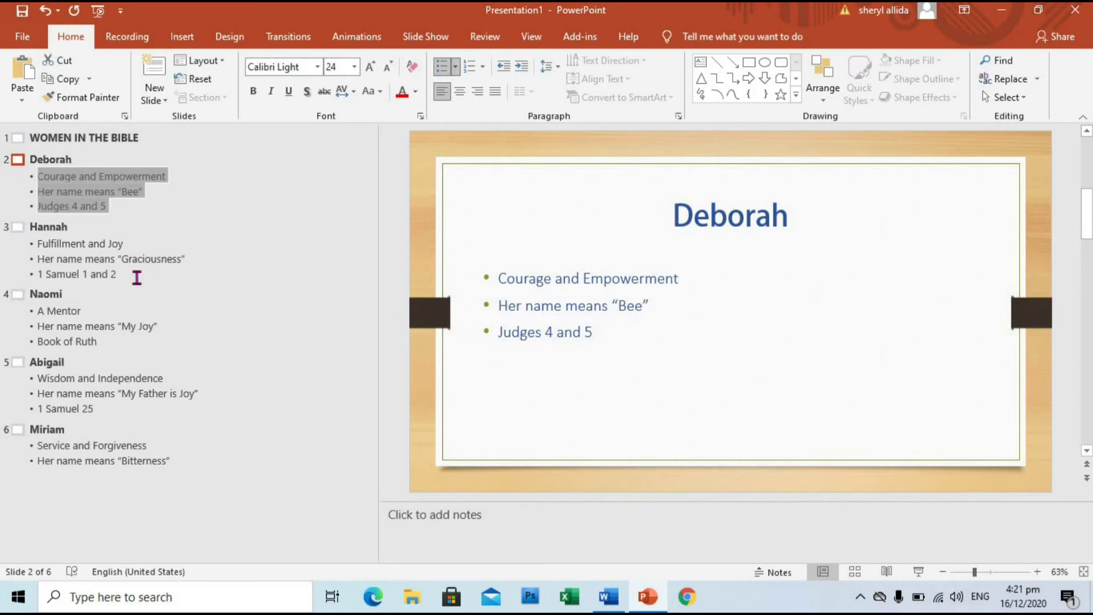
{"action": "left_click_drag", "start_coordinate": [136, 278], "coordinate": [35, 245]}
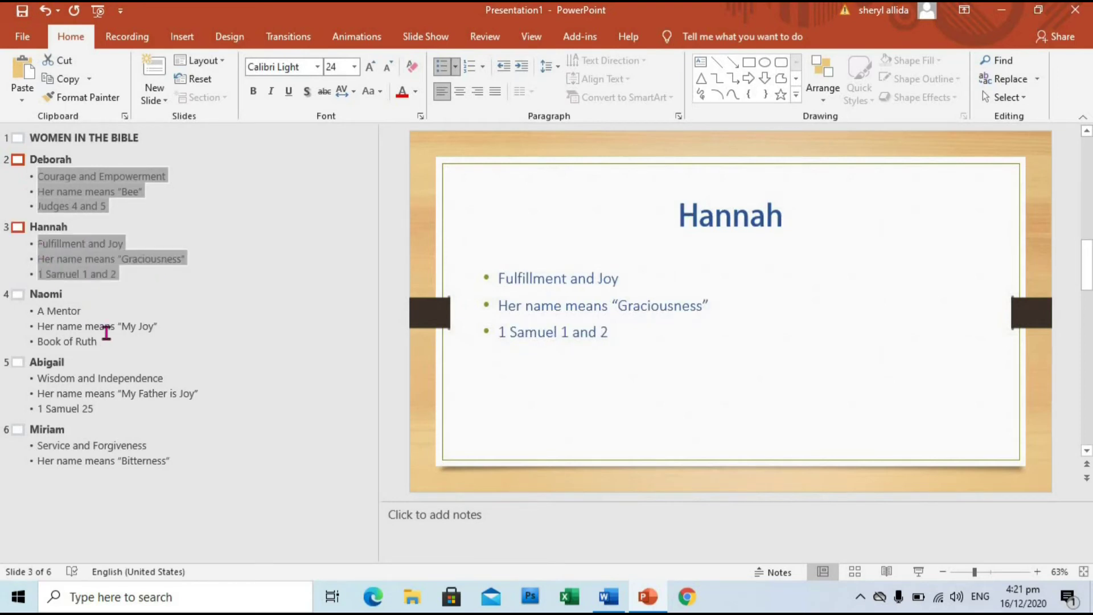
{"action": "mouse_move", "coordinate": [108, 338]}
{"action": "left_mouse_down"}
{"action": "mouse_move", "coordinate": [37, 322]}
{"action": "mouse_move", "coordinate": [38, 310]}
{"action": "left_mouse_up"}
{"action": "mouse_move", "coordinate": [72, 398]}
{"action": "left_mouse_down"}
{"action": "mouse_move", "coordinate": [42, 392]}
{"action": "mouse_move", "coordinate": [36, 378]}
{"action": "left_mouse_up"}
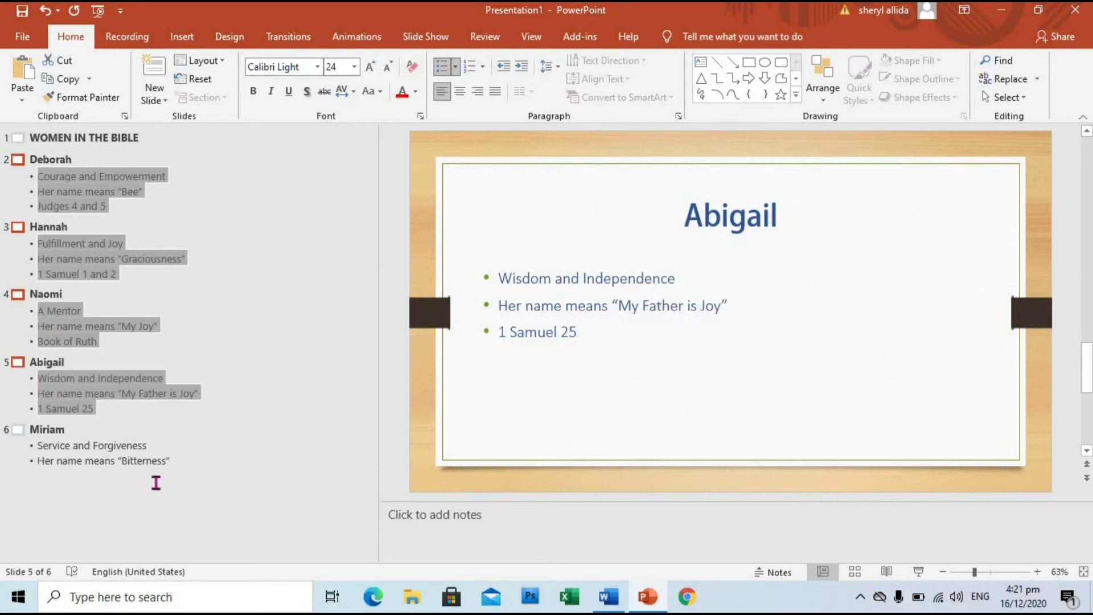
{"action": "left_click_drag", "start_coordinate": [165, 462], "coordinate": [65, 446]}
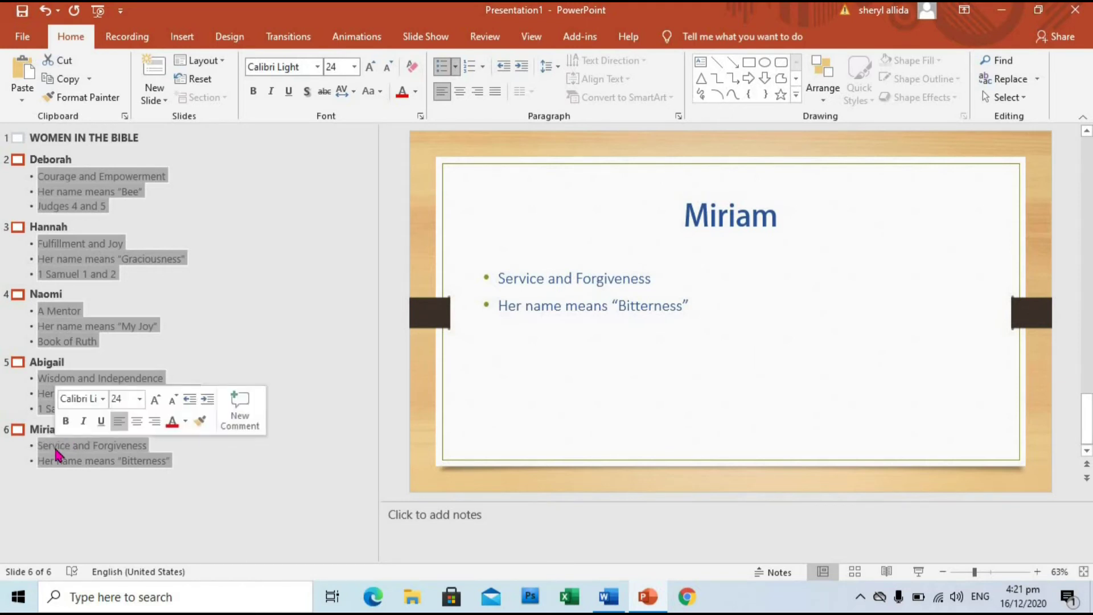
{"action": "left_click", "coordinate": [317, 67]}
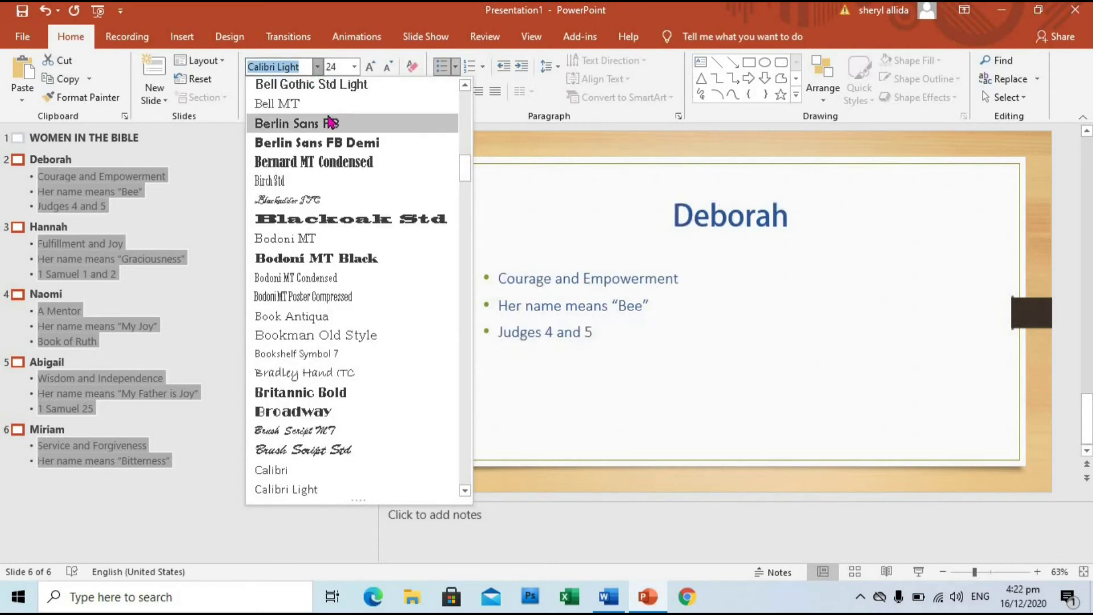
{"action": "left_click_drag", "start_coordinate": [466, 173], "coordinate": [464, 181]}
{"action": "scroll", "coordinate": [466, 181], "scroll_direction": "down", "scroll_amount": 2}
{"action": "scroll", "coordinate": [466, 182], "scroll_direction": "down", "scroll_amount": 1}
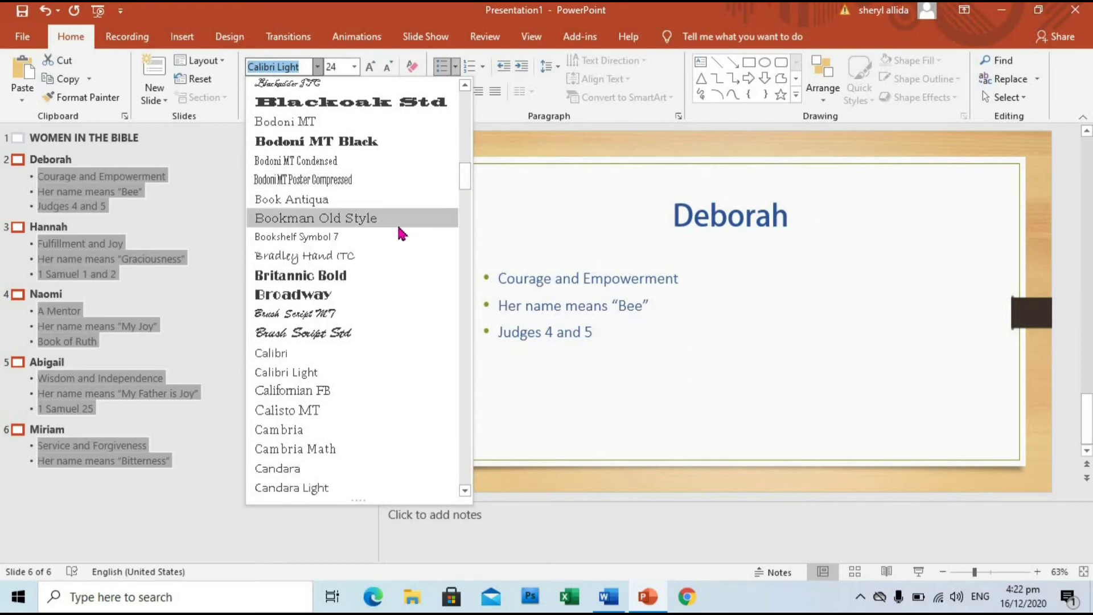
{"action": "key", "text": "Escape"}
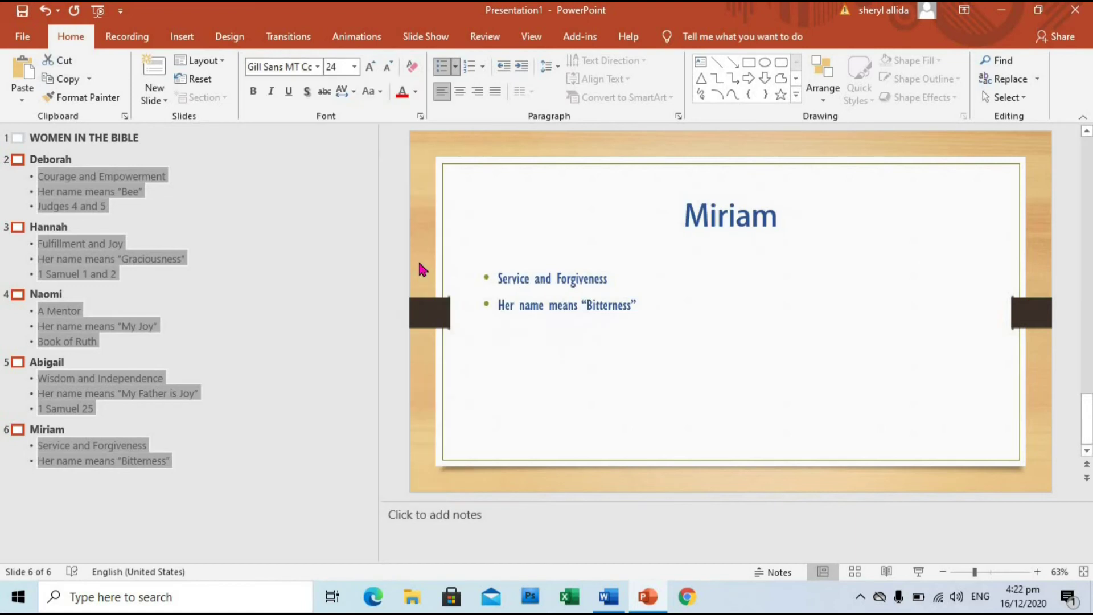
Step: Enlarge the bullet text to font size 44
{"action": "left_click", "coordinate": [370, 67]}
{"action": "left_click", "coordinate": [370, 66]}
{"action": "left_click", "coordinate": [370, 66]}
{"action": "left_click", "coordinate": [370, 67]}
{"action": "left_click", "coordinate": [370, 67]}
{"action": "left_click", "coordinate": [370, 67]}
{"action": "left_click", "coordinate": [370, 66]}
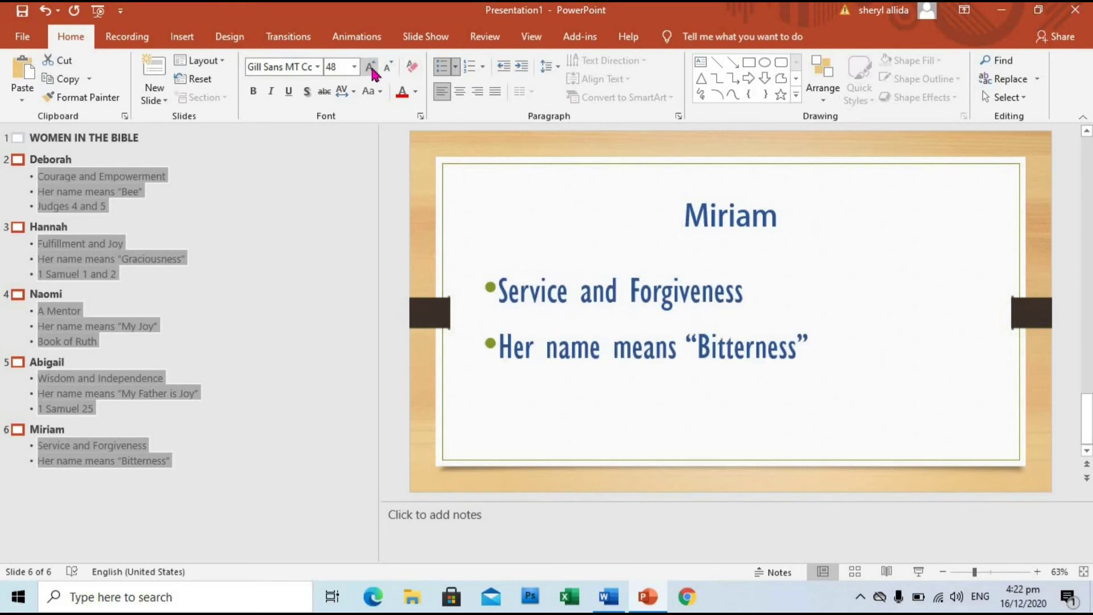
{"action": "left_click", "coordinate": [388, 67]}
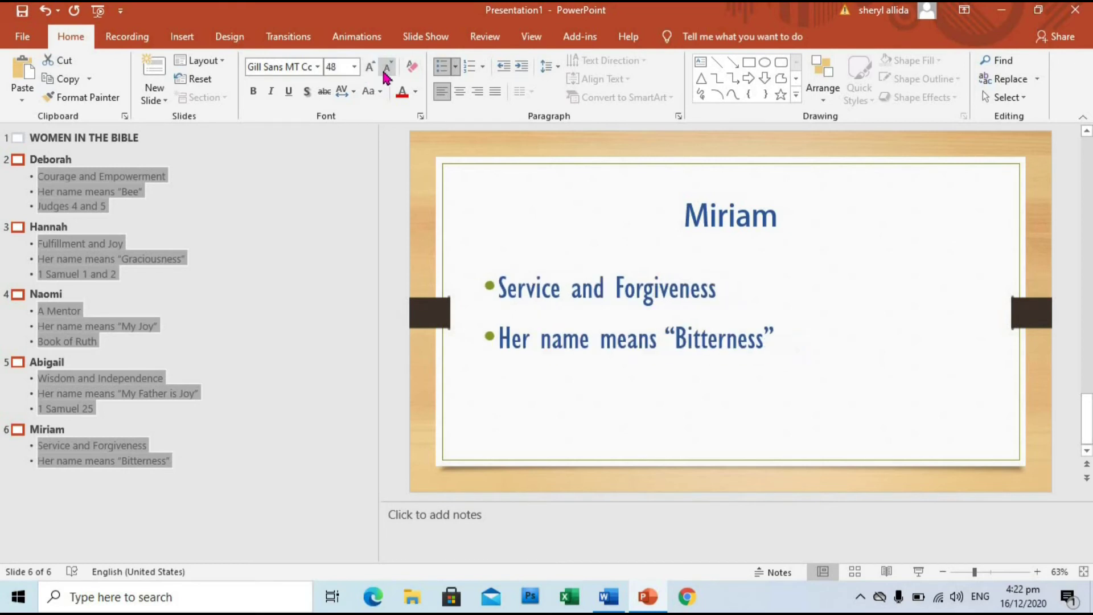
{"action": "left_click", "coordinate": [388, 66]}
{"action": "left_click", "coordinate": [415, 91]}
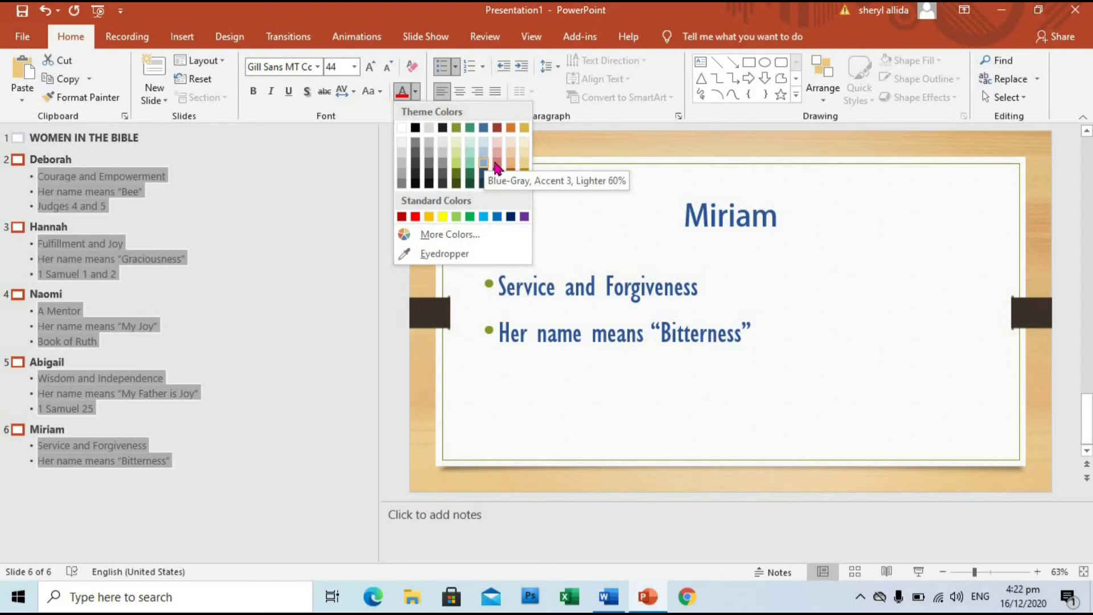
Step: Colour the bullet text a dark red theme shade, replacing the light red first tried
{"action": "left_click", "coordinate": [496, 165]}
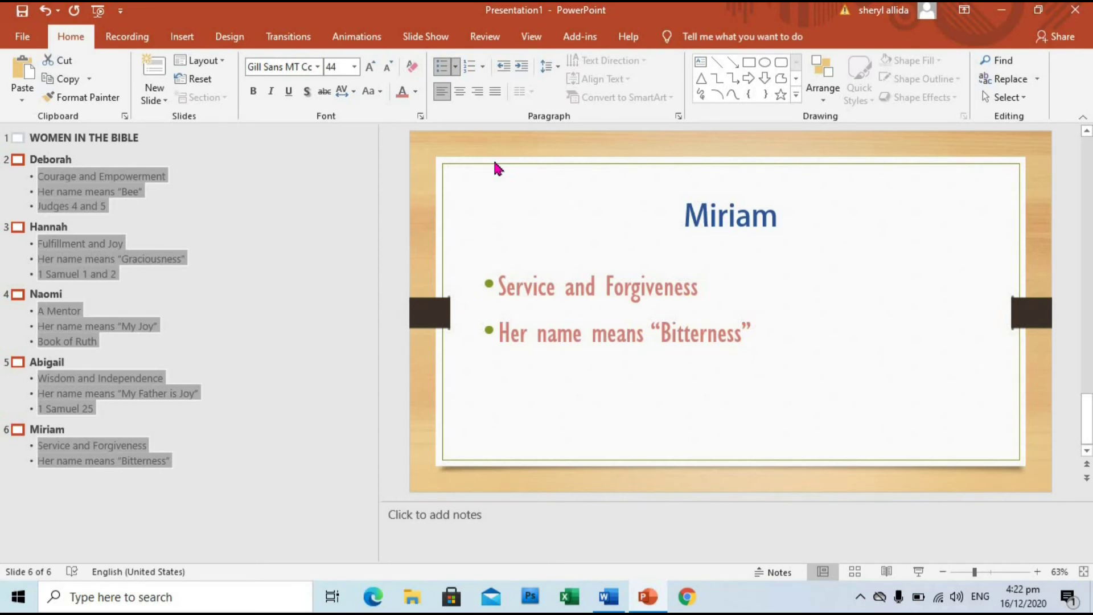
{"action": "left_click", "coordinate": [416, 92]}
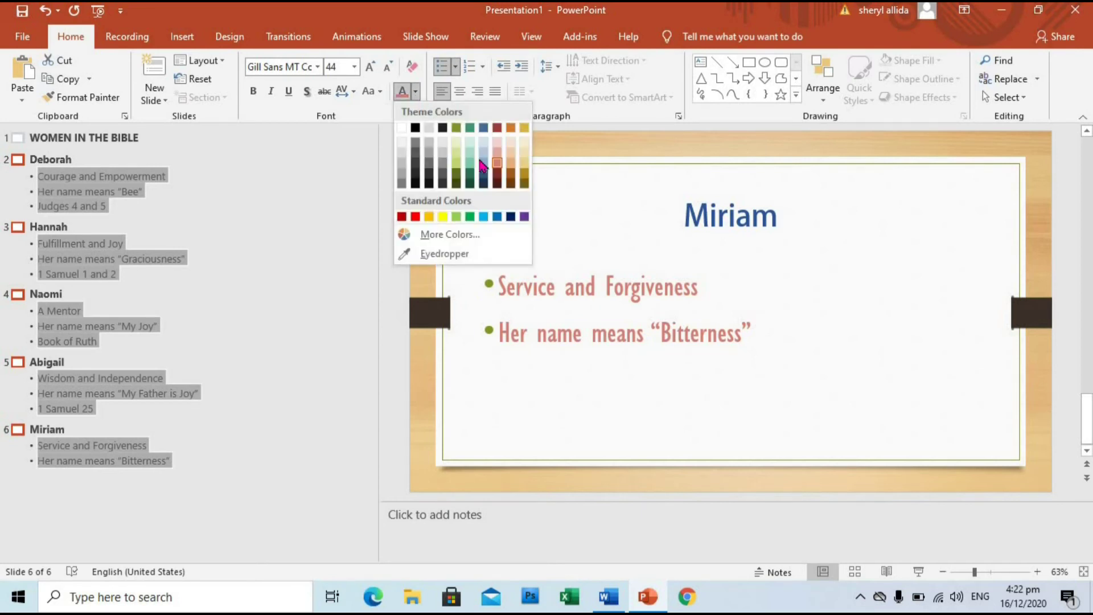
{"action": "left_click", "coordinate": [496, 183]}
{"action": "left_click", "coordinate": [271, 224]}
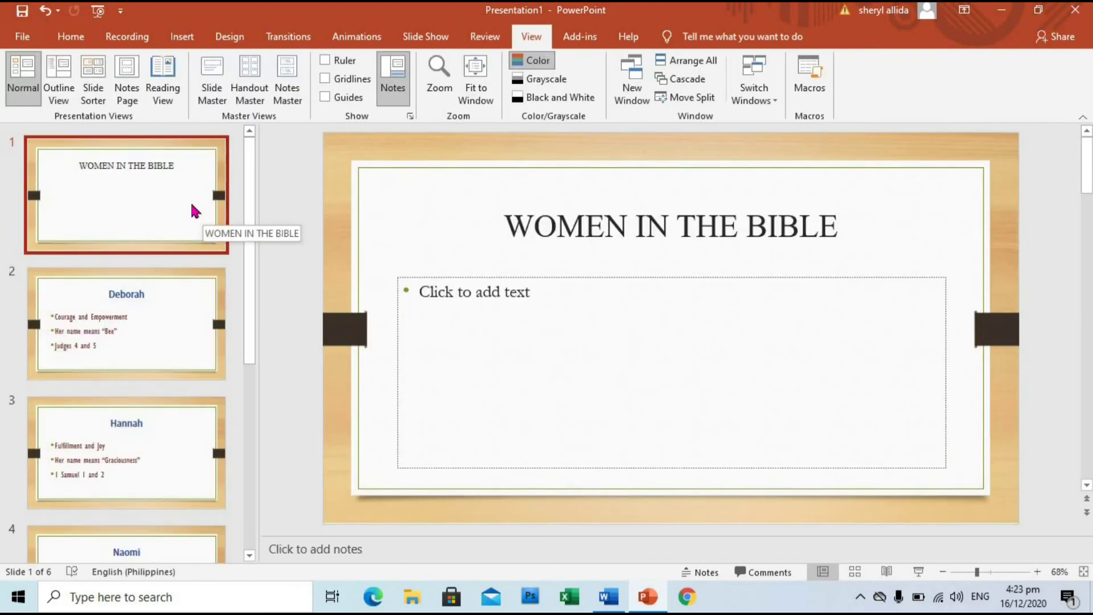
{"action": "right_click", "coordinate": [194, 204]}
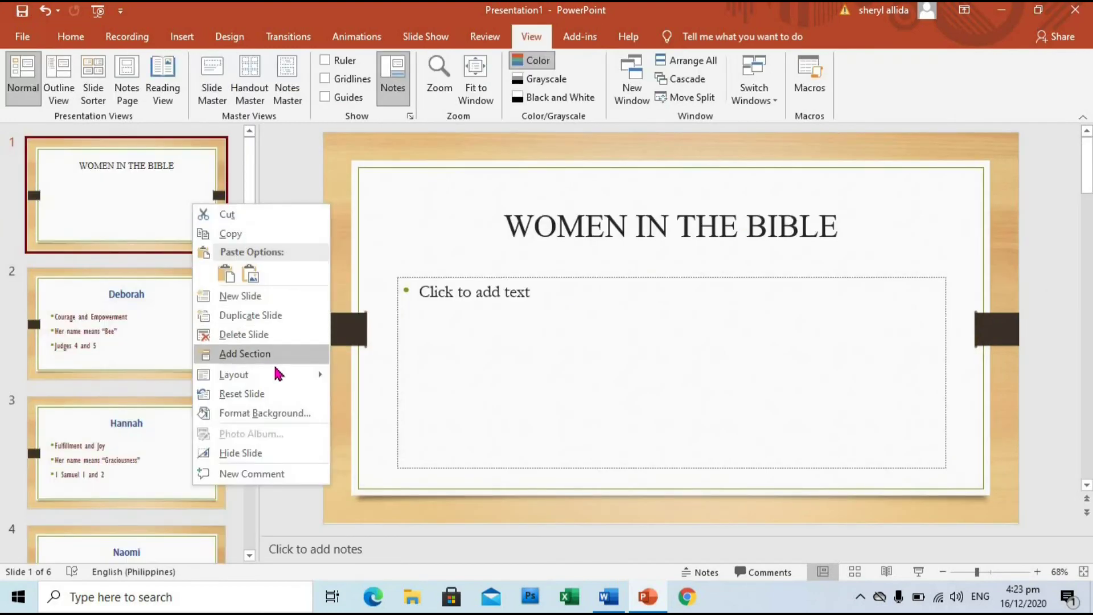
{"action": "mouse_move", "coordinate": [233, 374]}
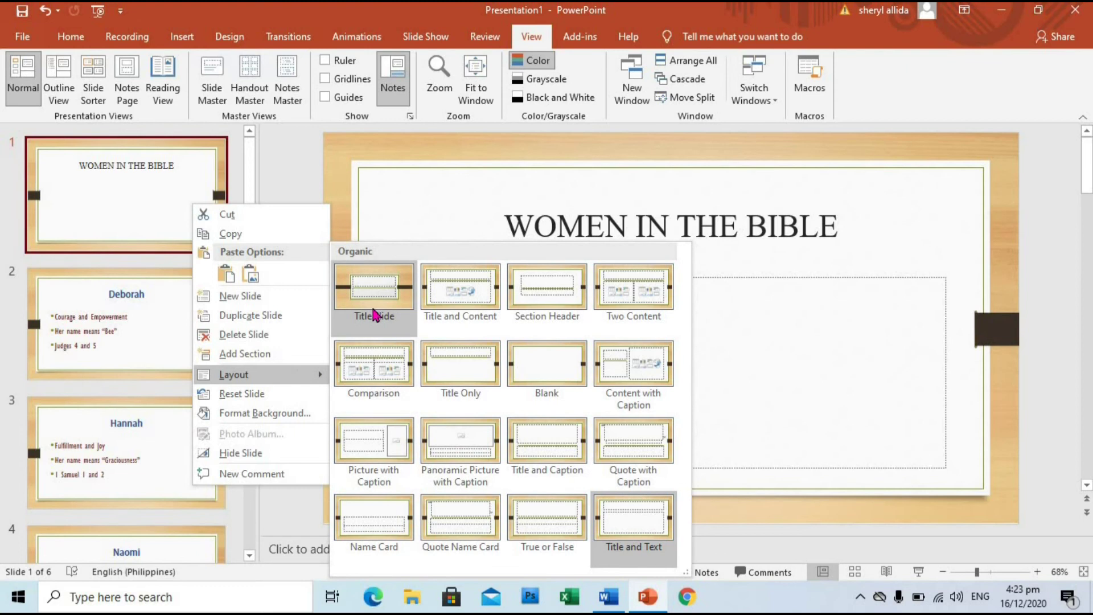
Step: Apply the Title Slide layout to slide 1 and give its title the Subtle Effect – Teal, Accent 2 style
{"action": "left_click", "coordinate": [376, 314]}
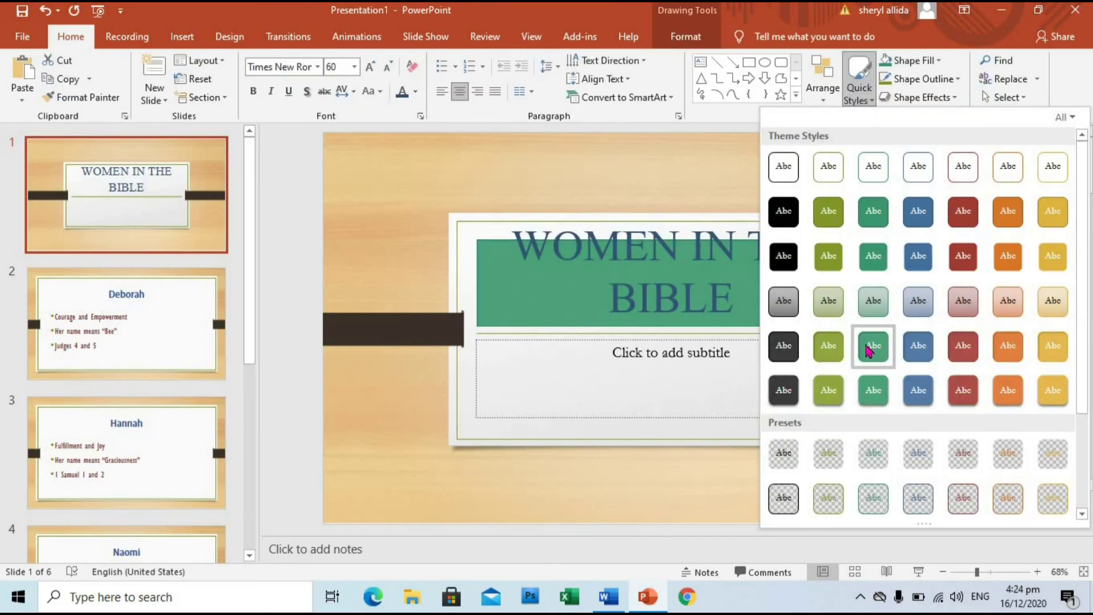
{"action": "left_click", "coordinate": [865, 309]}
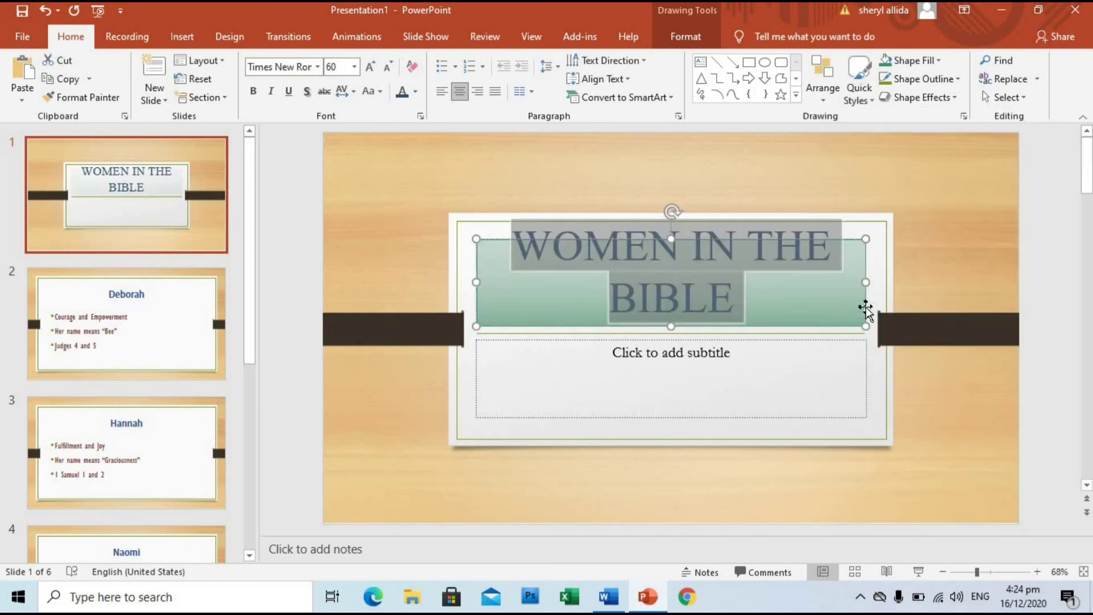
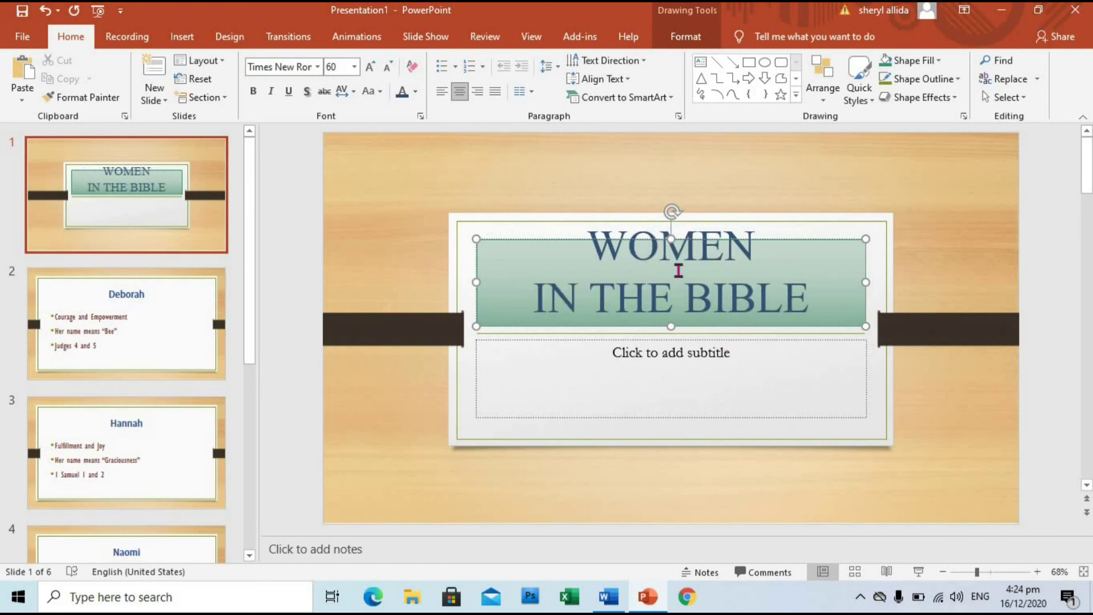
Step: Remove the empty subtitle, nudge the WOMEN IN THE BIBLE title down, and start the slide show
{"action": "key", "text": "ctrl+z"}
{"action": "key", "text": "Down"}
{"action": "key", "text": "Down"}
{"action": "key", "text": "Down"}
{"action": "key", "text": "Down"}
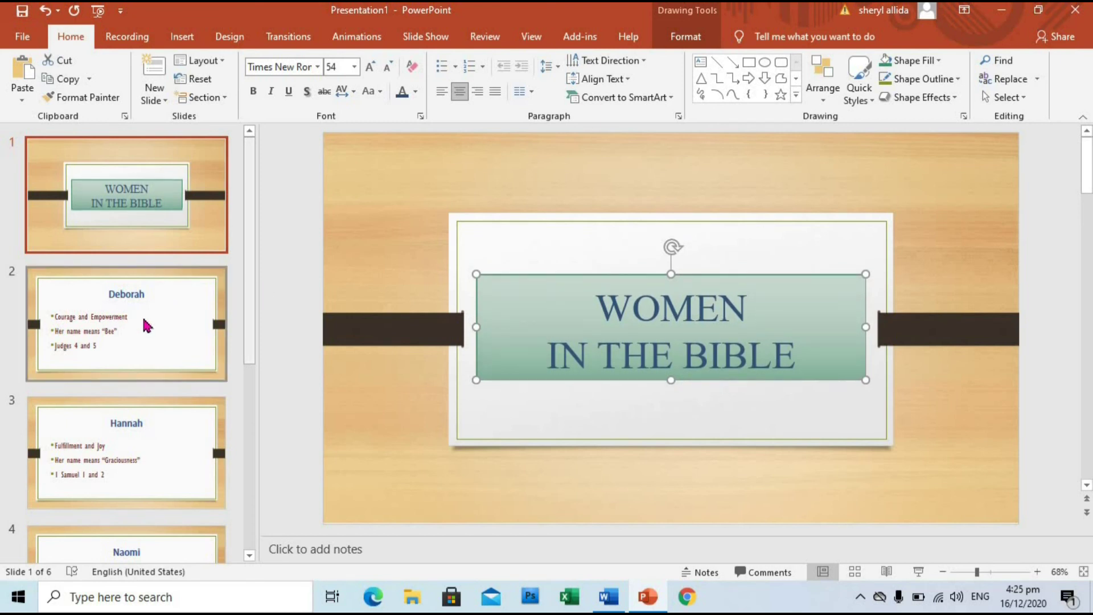
{"action": "left_click", "coordinate": [145, 324]}
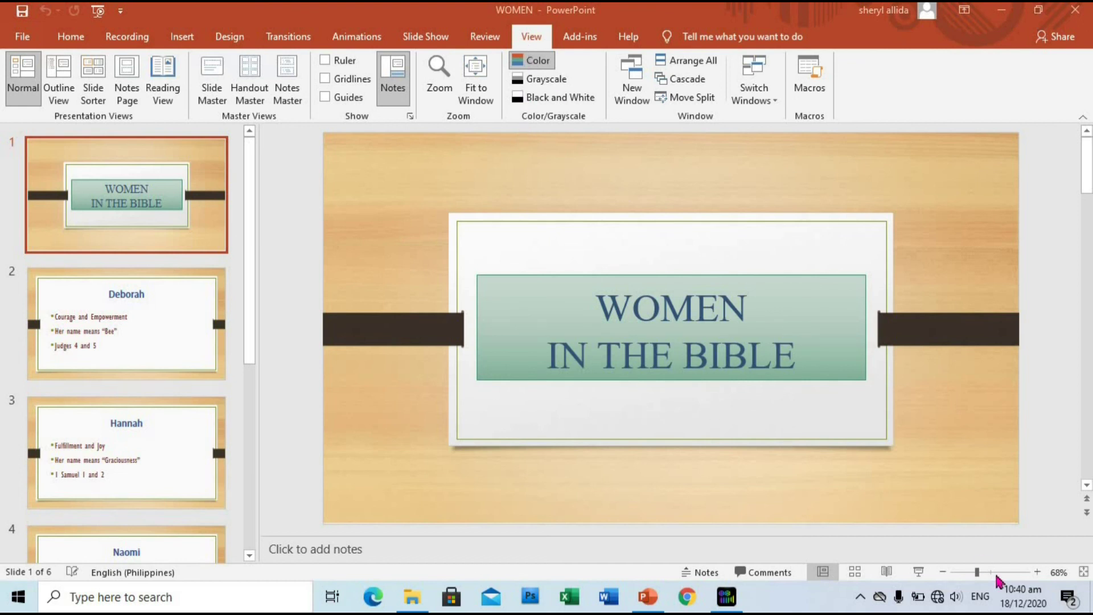
{"action": "left_click", "coordinate": [919, 571]}
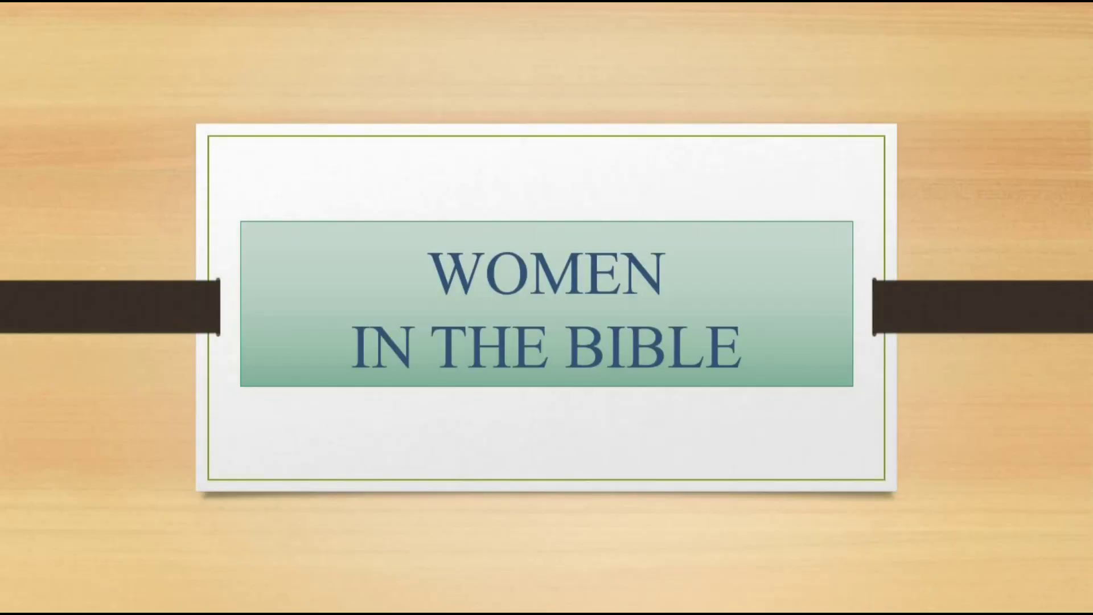
Step: Advance the slide show past Deborah and Hannah to the Naomi slide
{"action": "key", "text": "Right"}
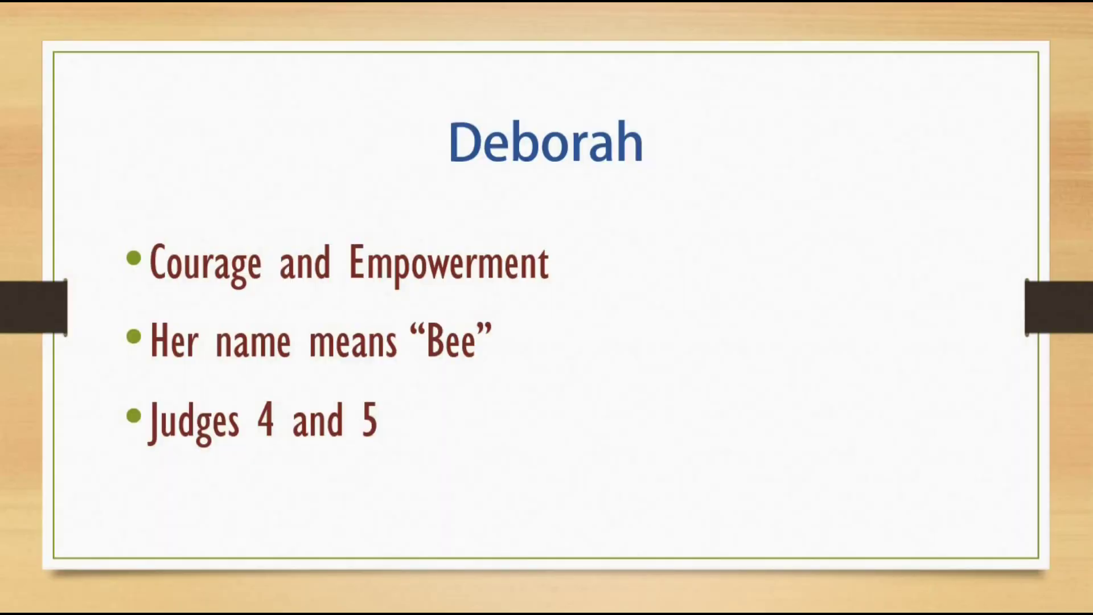
{"action": "key", "text": "Right"}
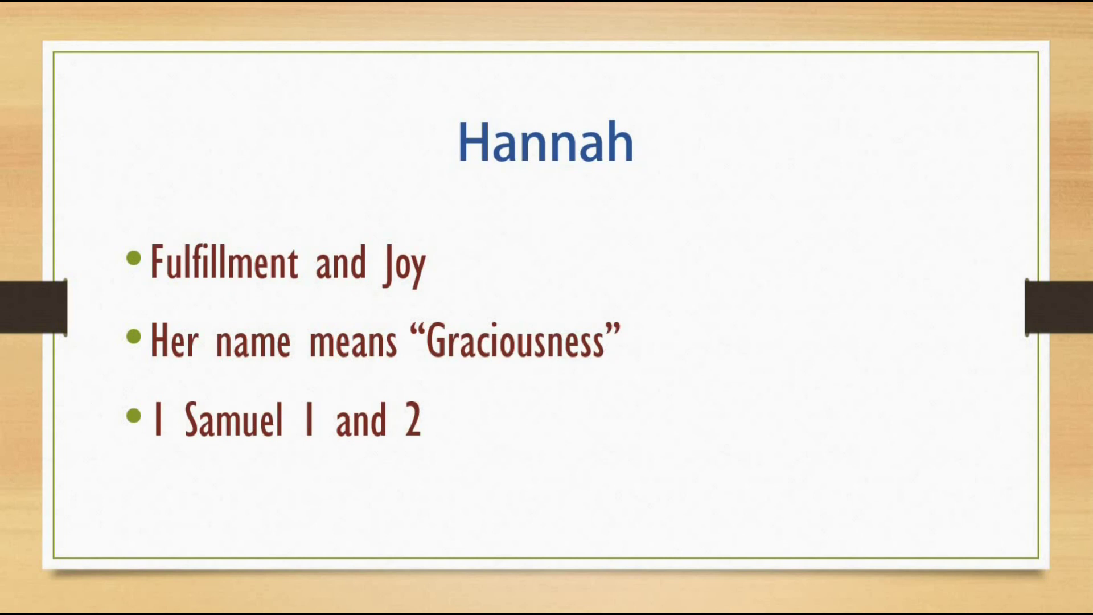
{"action": "key", "text": "Right"}
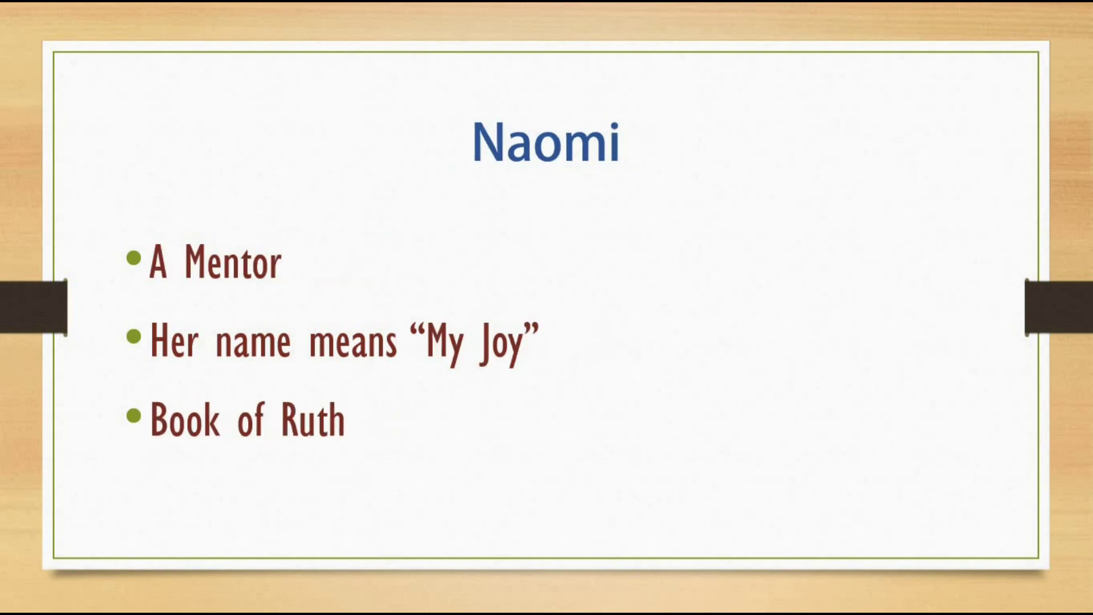